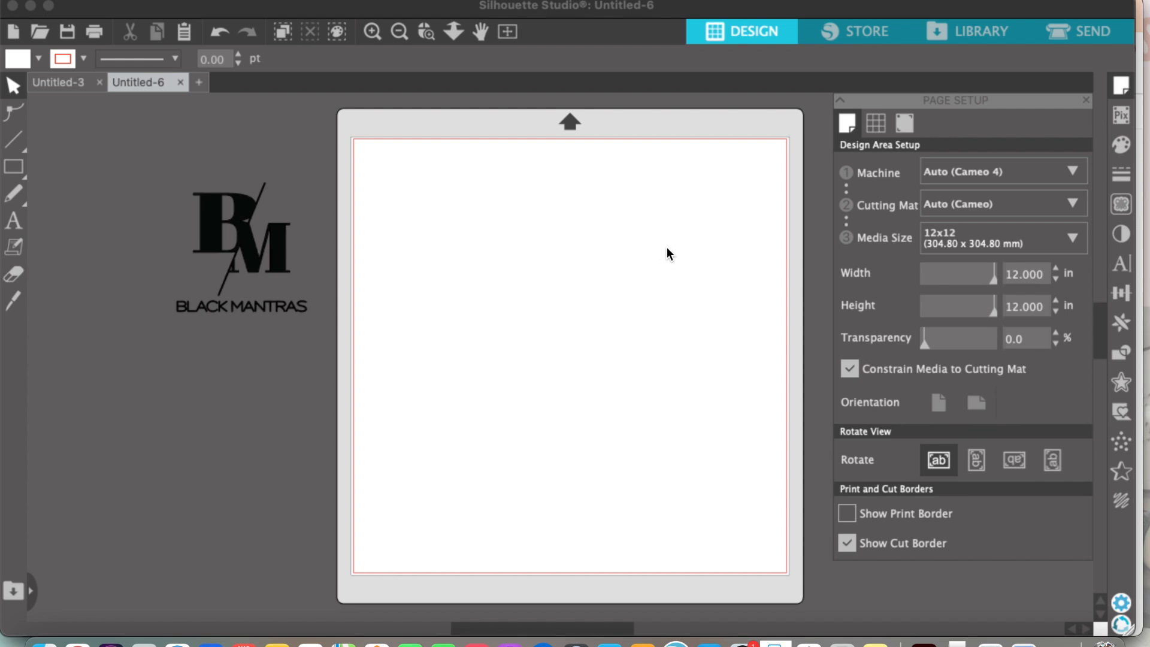
# Step: Set the page size to 8.5 in wide by 11 in high
pyautogui.doubleClick(1018, 277)
pyautogui.write('8')
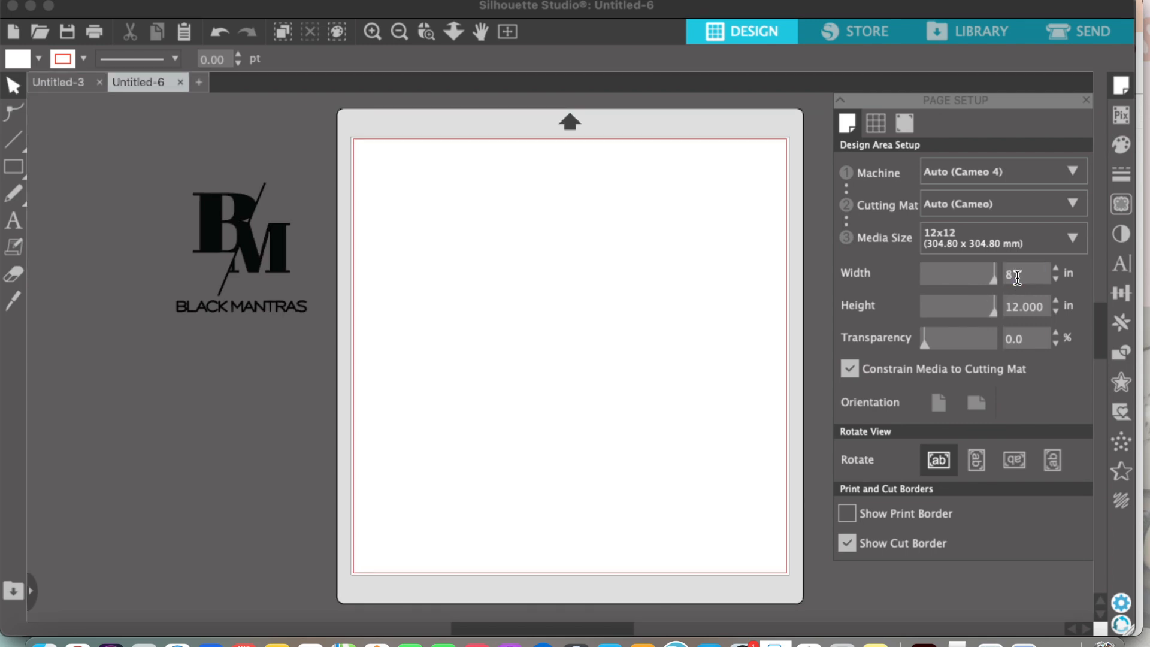
pyautogui.write('.5')
pyautogui.doubleClick(1014, 306)
pyautogui.write('1')
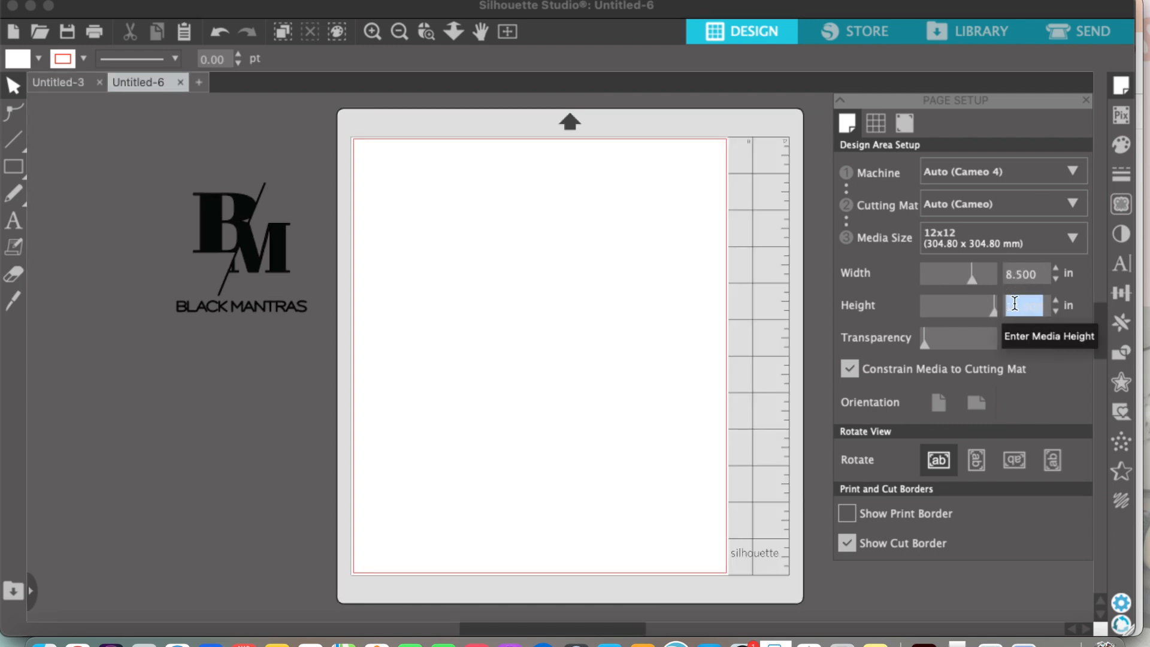
pyautogui.write('1')
pyautogui.press('Return')
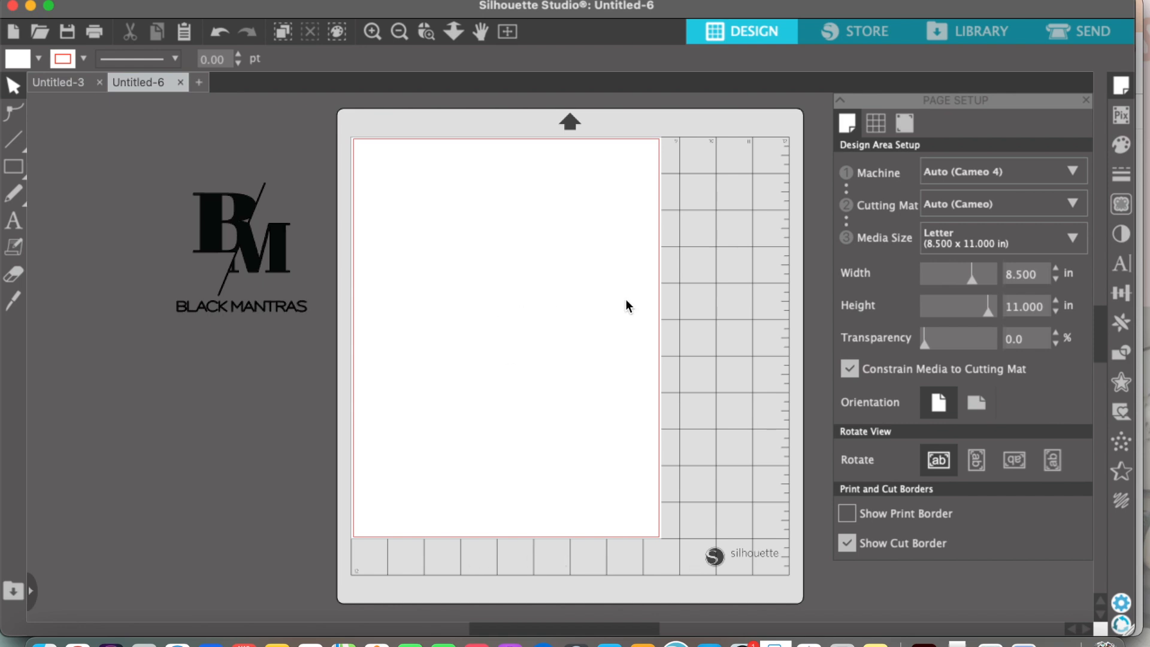
# Step: Move the Black Mantras logo onto the upper part of the page and scale it down to about 2.3 in wide
pyautogui.click(278, 266)
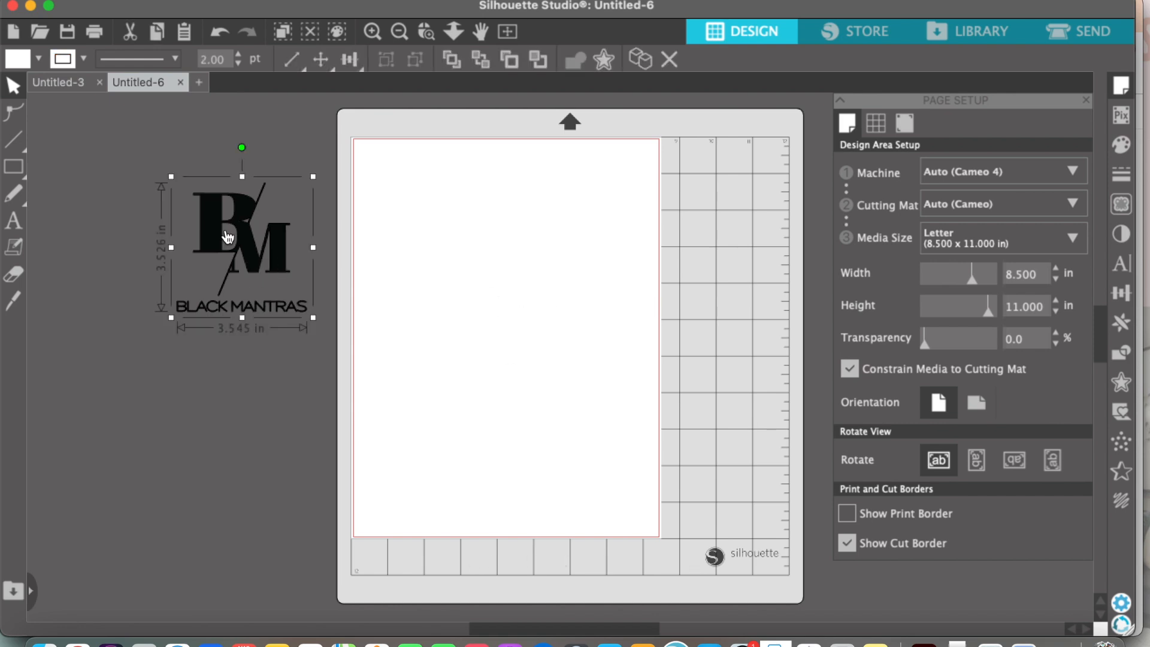
pyautogui.moveTo(226, 223); pyautogui.dragTo(434, 233)
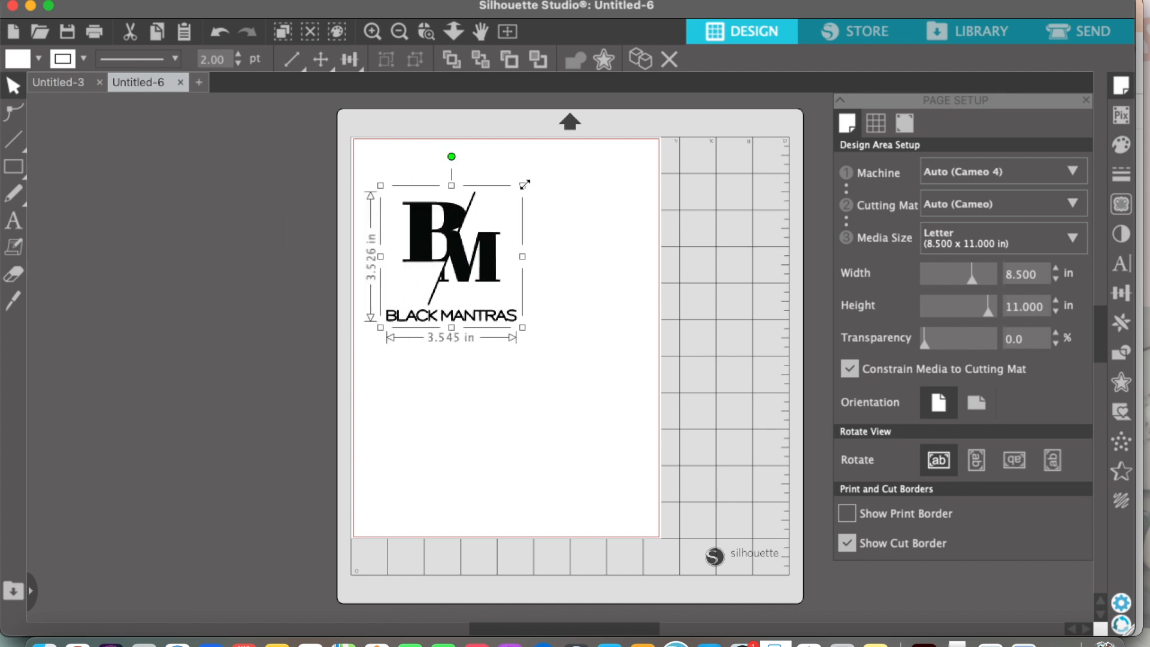
pyautogui.moveTo(523, 185); pyautogui.dragTo(477, 233)
pyautogui.moveTo(436, 274); pyautogui.dragTo(445, 263)
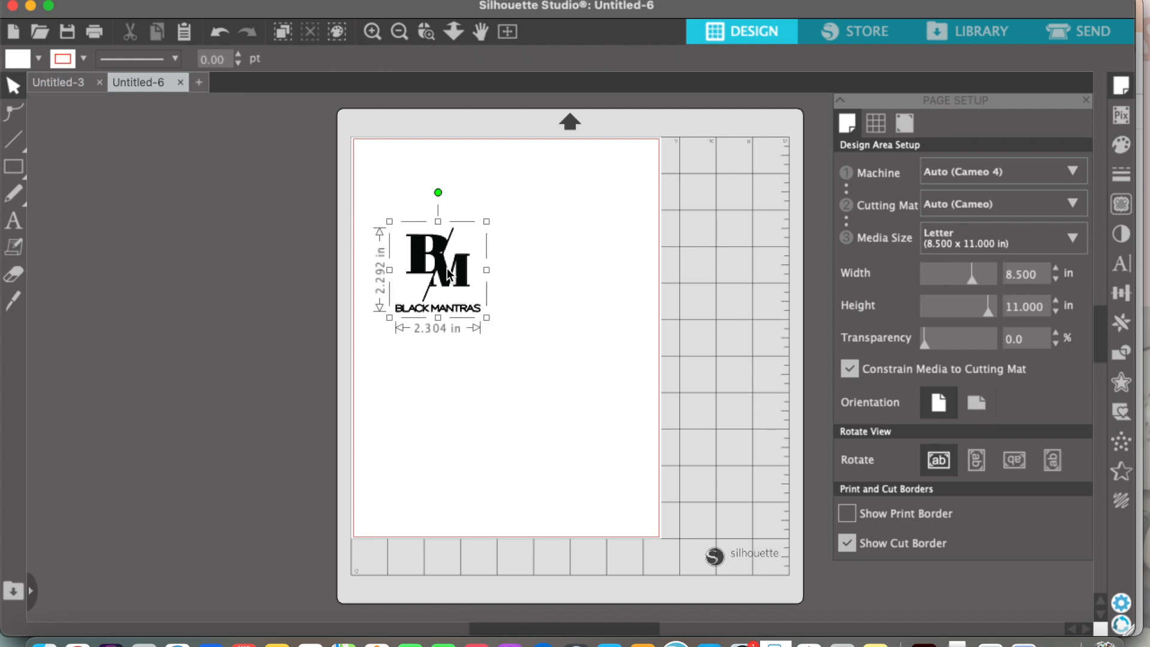
pyautogui.moveTo(445, 273); pyautogui.dragTo(454, 273)
pyautogui.click(471, 292)
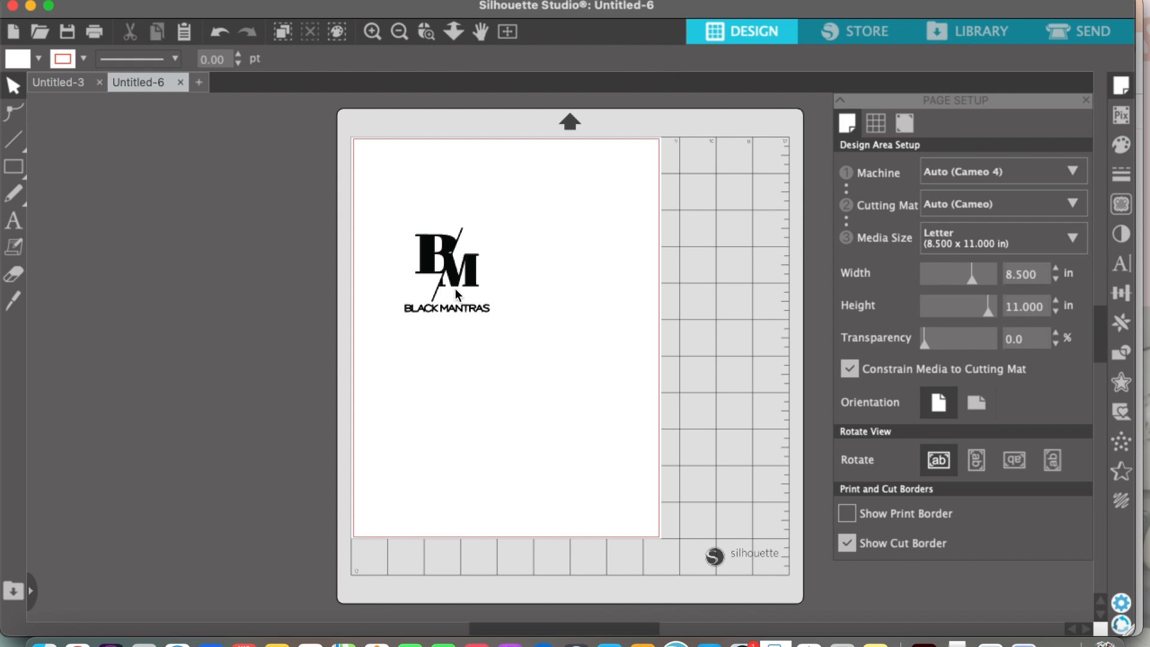
# Step: Shift the resized logo slightly toward the middle of the page and deselect it
pyautogui.click(440, 278)
pyautogui.click(431, 251)
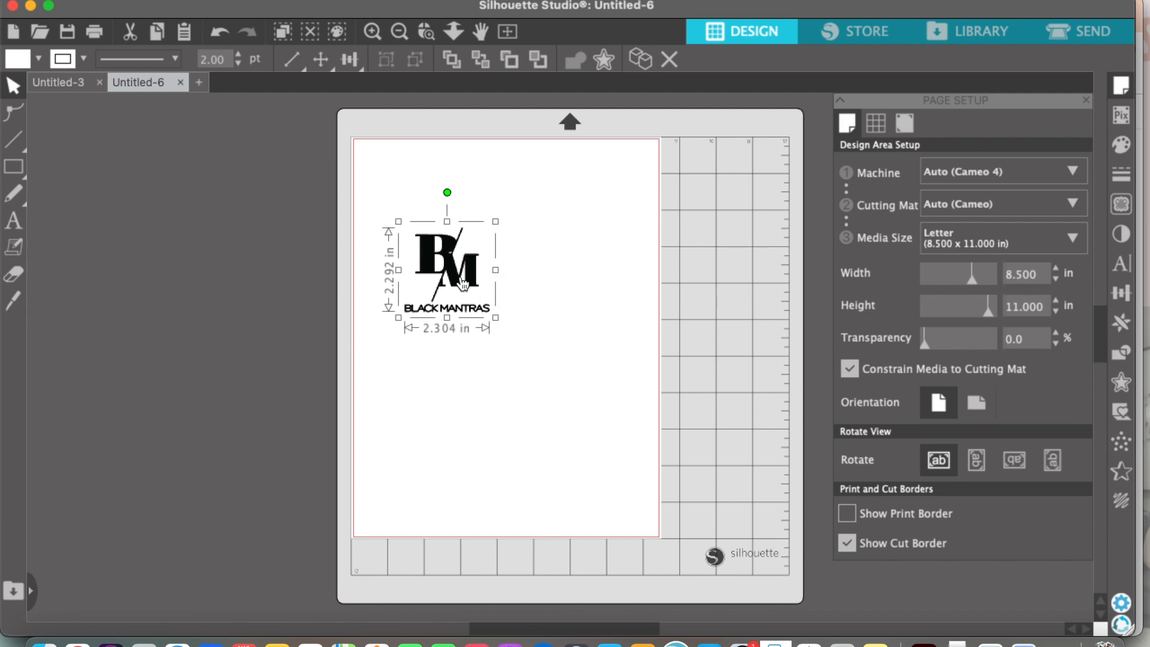
pyautogui.moveTo(496, 297); pyautogui.dragTo(505, 298)
pyautogui.click(533, 282)
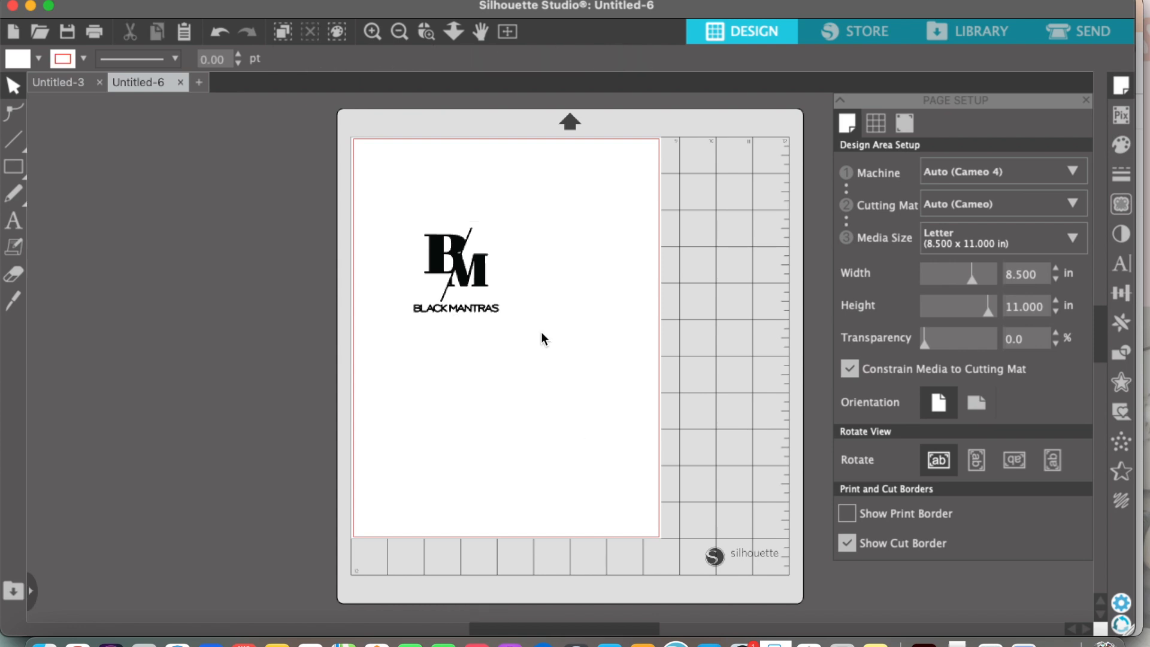
# Step: Create an outer offset around the logo with a distance of 0.160 in and rounded corners
pyautogui.click(452, 269)
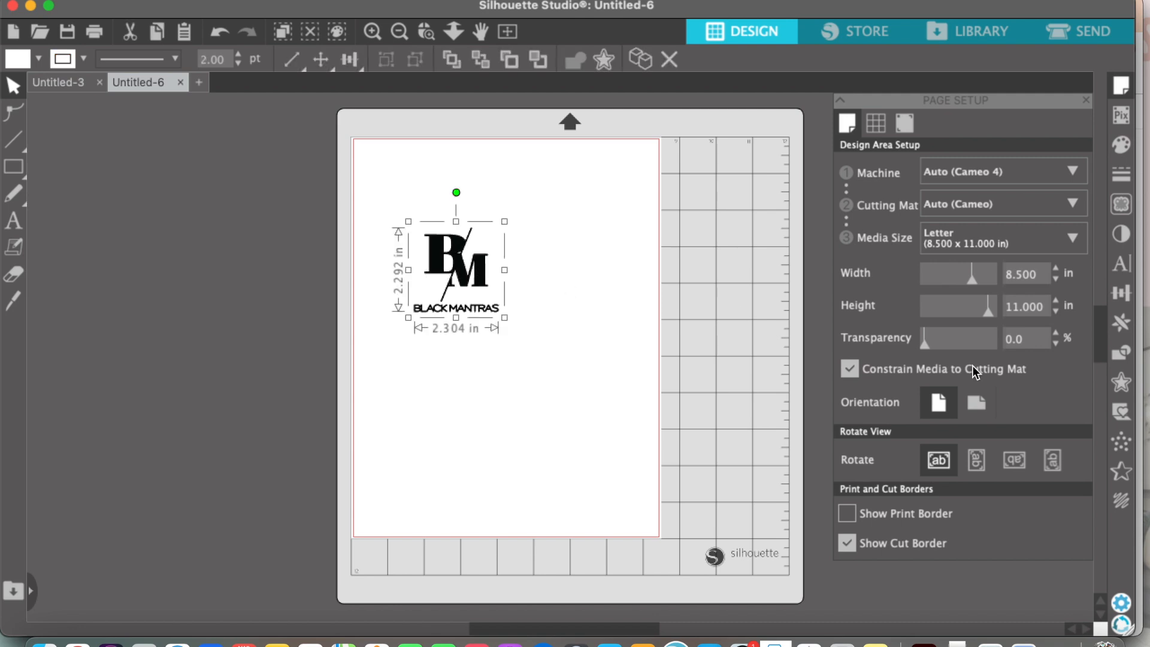
pyautogui.click(1121, 383)
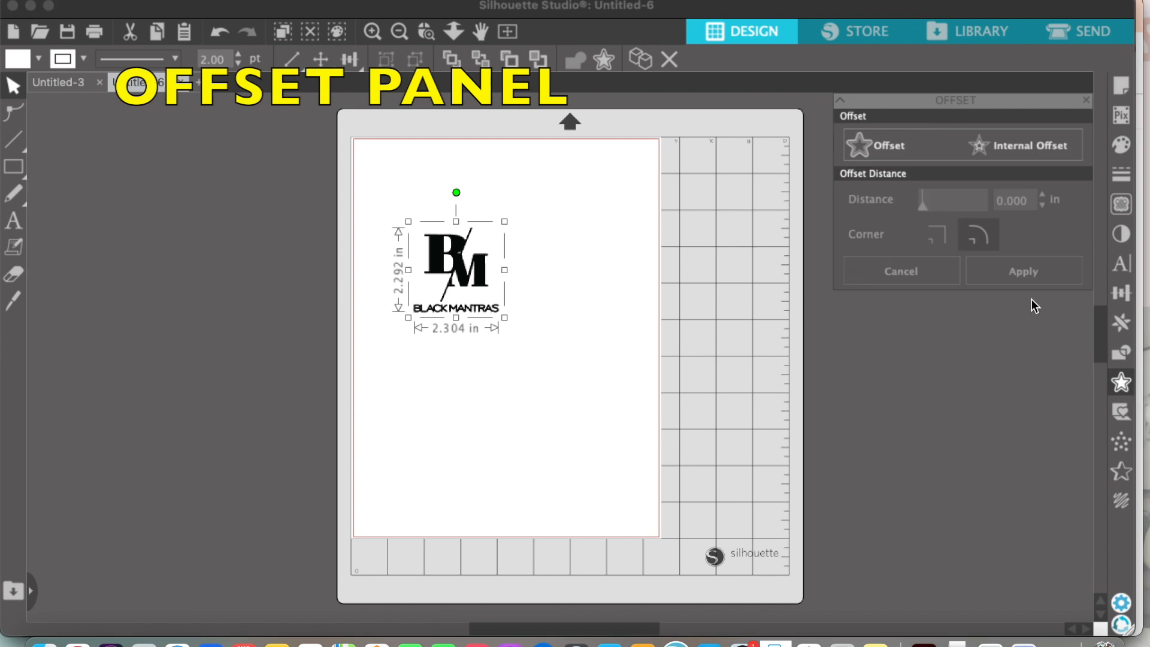
pyautogui.click(870, 145)
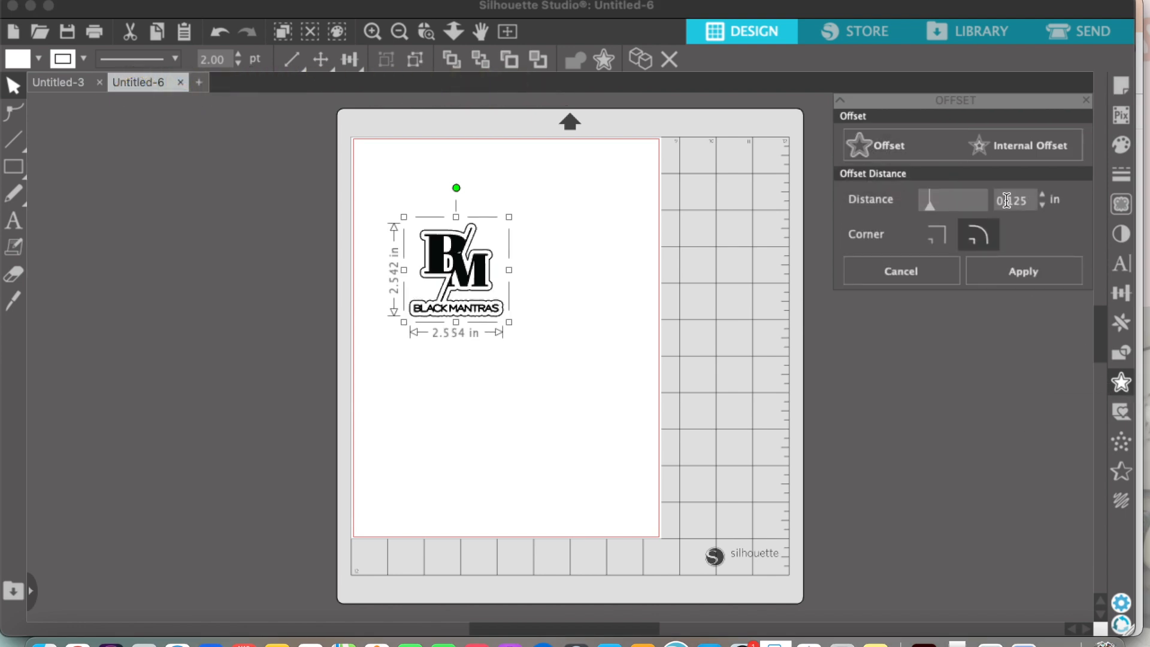
pyautogui.click(1042, 193)
pyautogui.click(1042, 193)
pyautogui.click(1041, 193)
pyautogui.click(1042, 193)
pyautogui.click(1041, 193)
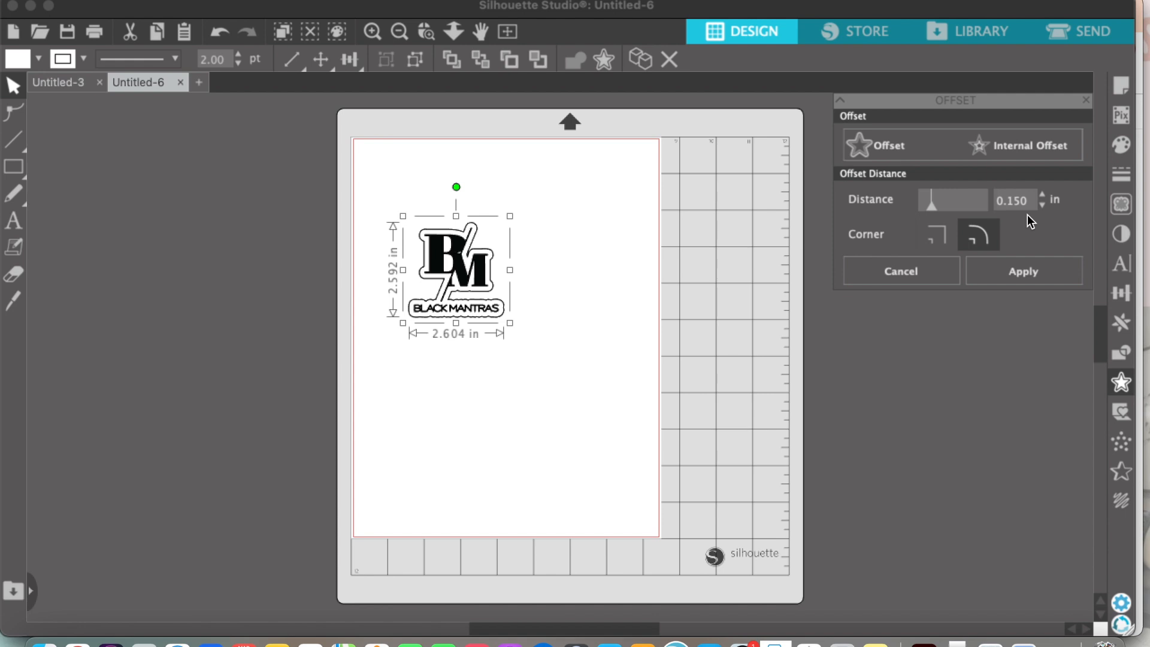
pyautogui.click(1042, 196)
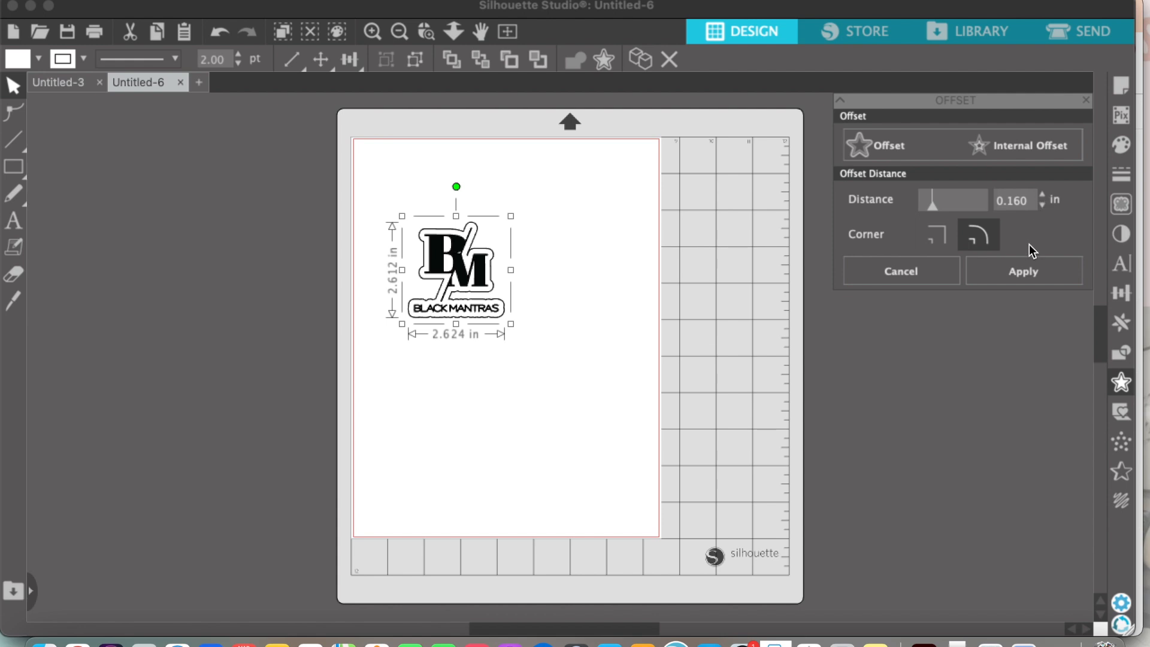
pyautogui.click(1025, 271)
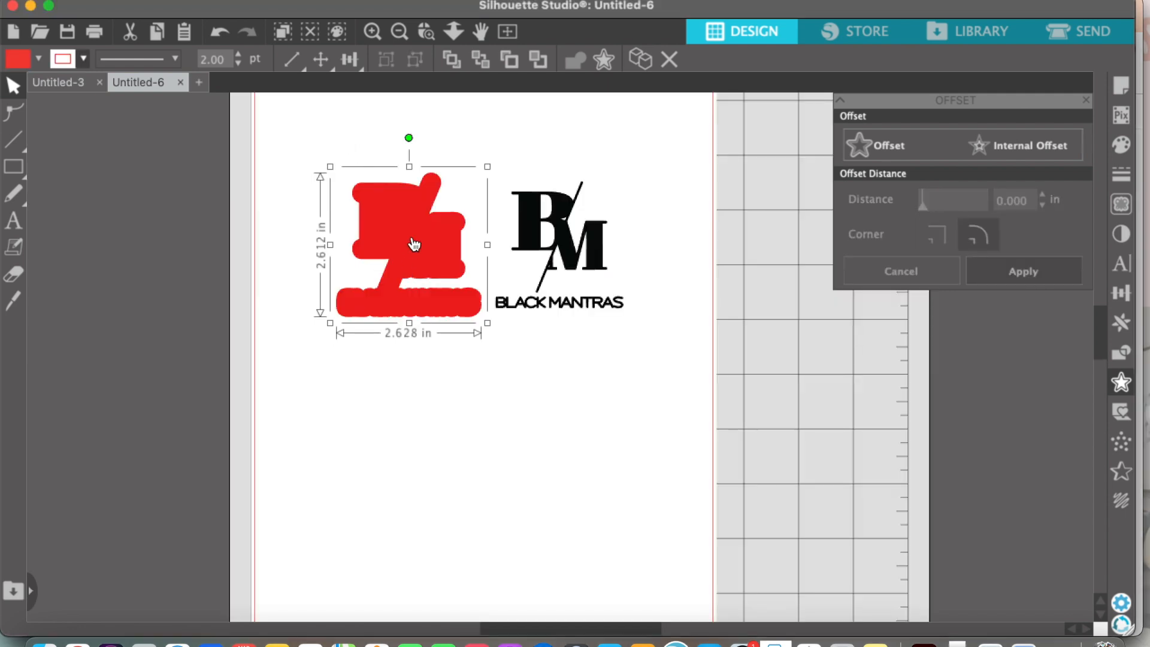
# Step: Place the black logo centred over the red offset shape
pyautogui.moveTo(515, 229); pyautogui.dragTo(379, 227)
pyautogui.click(519, 225)
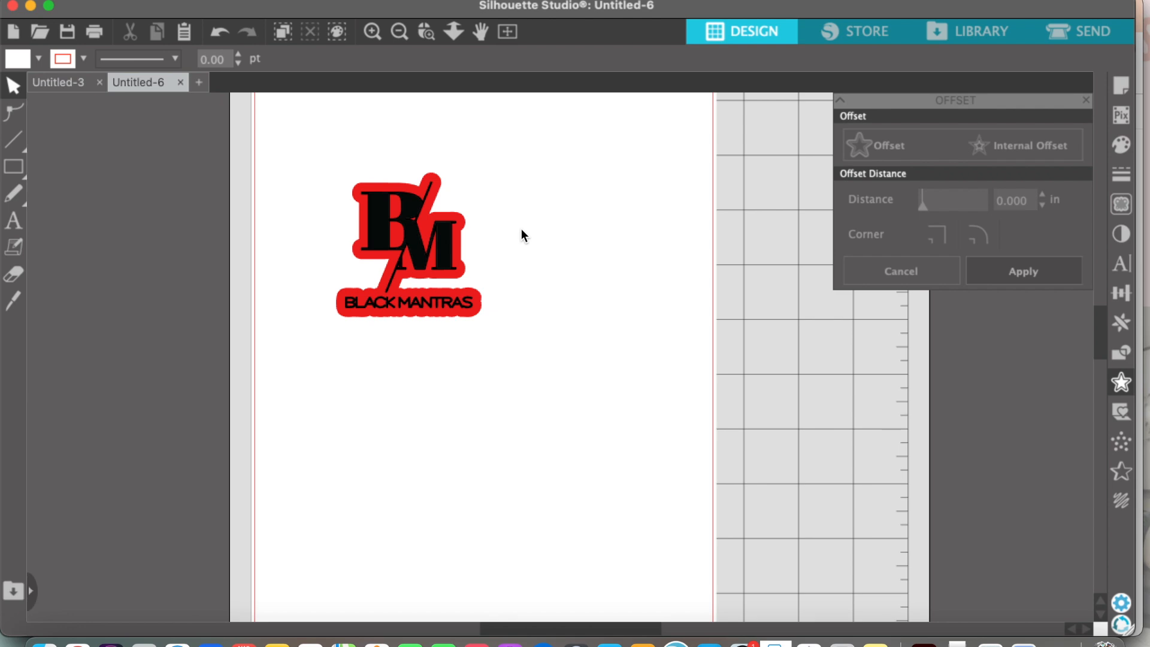
pyautogui.scroll(1, 521, 229)
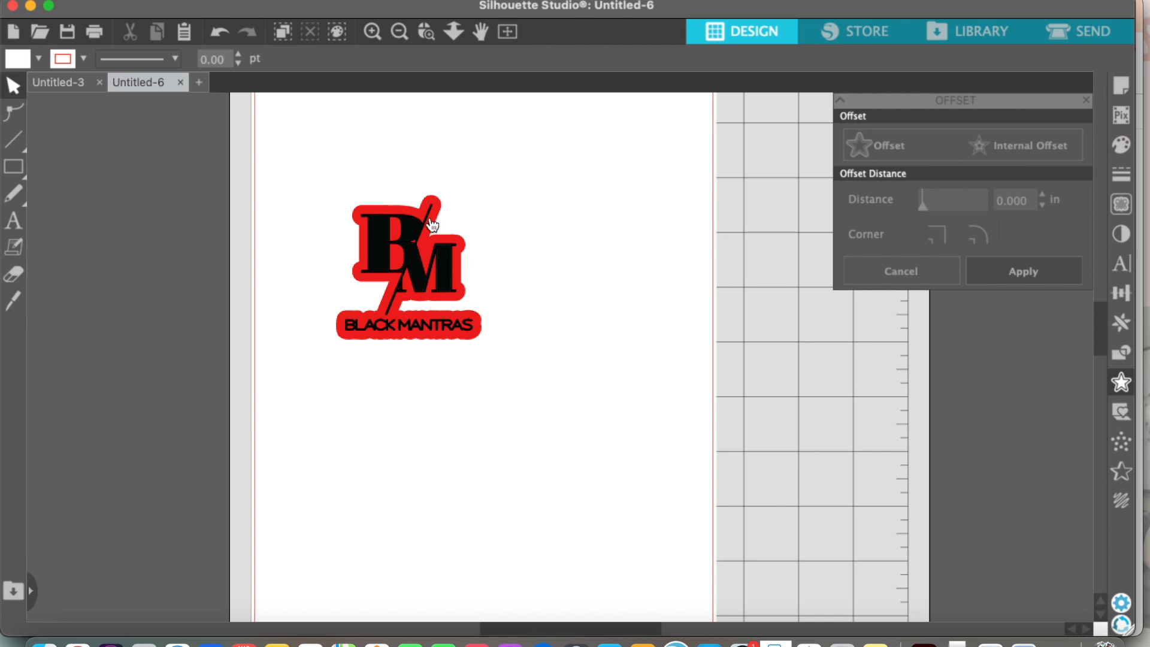
pyautogui.scroll(1, 534, 298)
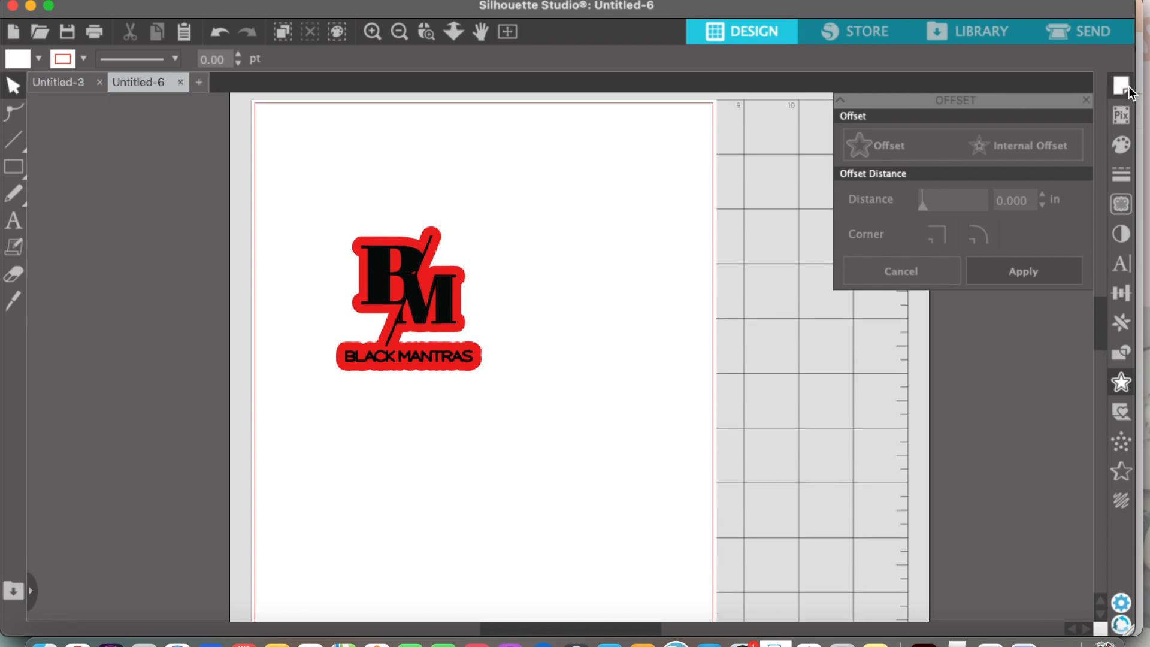
# Step: Group the black logo with its red offset background
pyautogui.click(1122, 86)
pyautogui.hscroll(-1, 577, 239)
pyautogui.moveTo(358, 187); pyautogui.dragTo(498, 417)
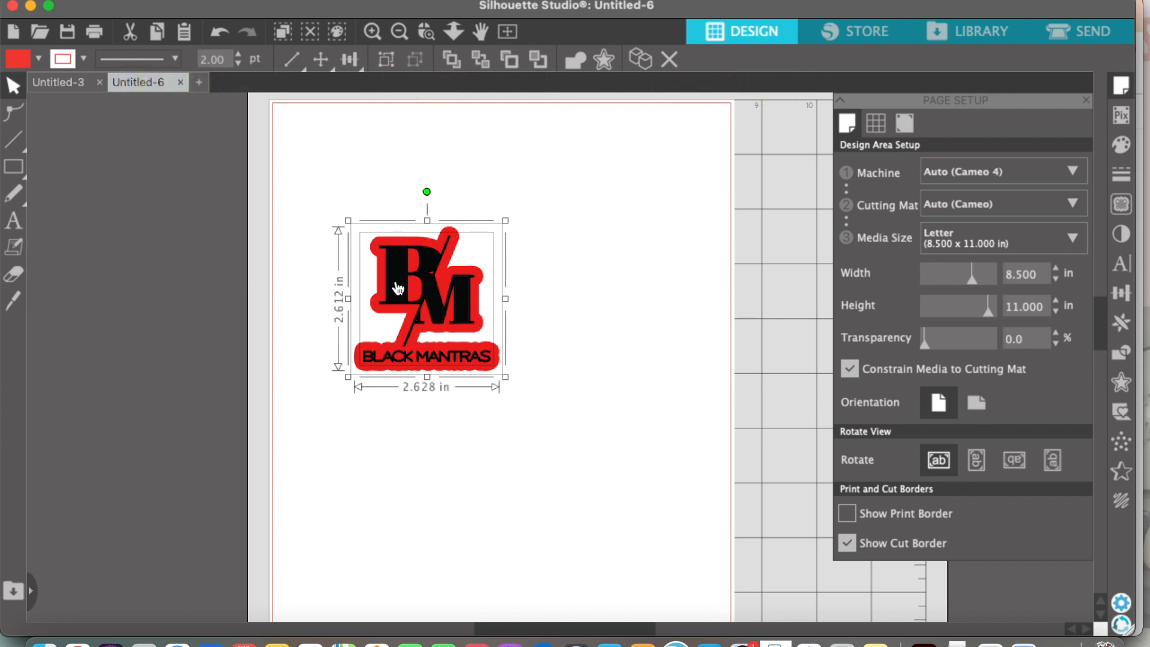
pyautogui.rightClick(396, 258)
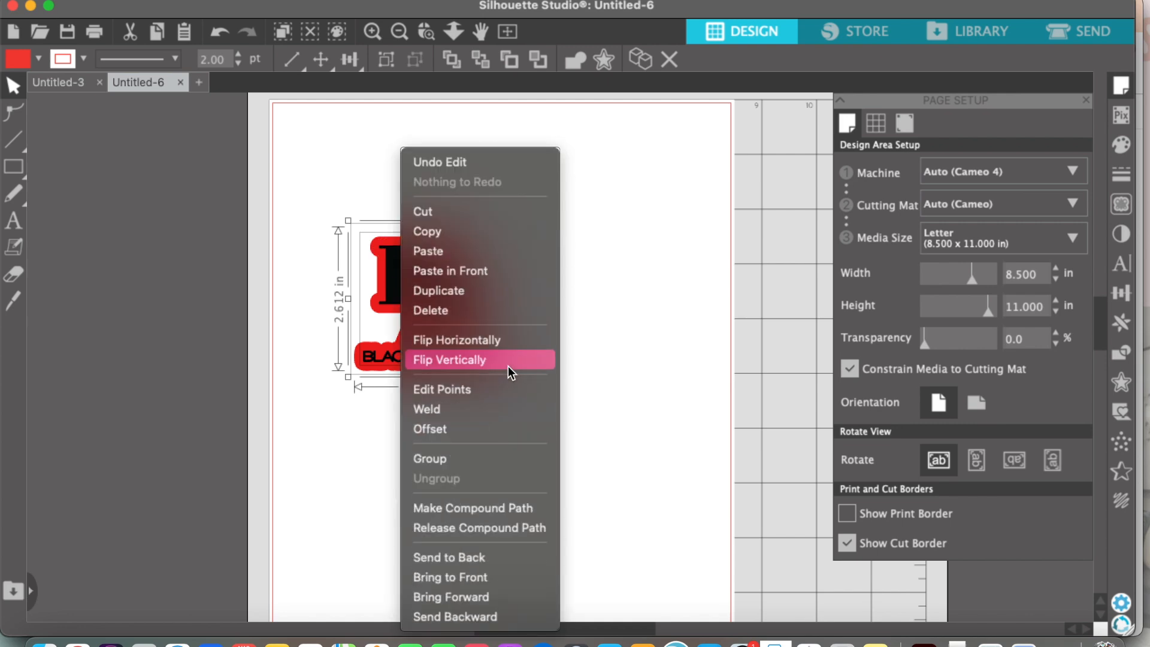
pyautogui.click(474, 457)
pyautogui.click(351, 152)
pyautogui.click(399, 299)
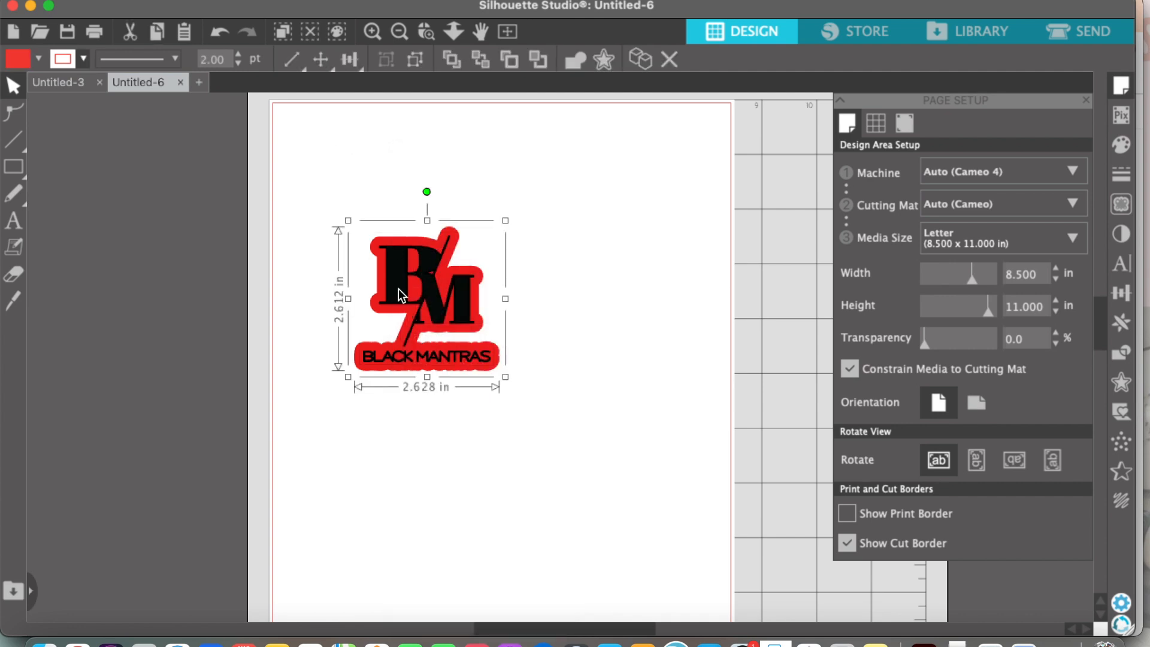
# Step: Move the grouped logo sticker slightly toward the middle of the page and keep it selected
pyautogui.rightClick(397, 290)
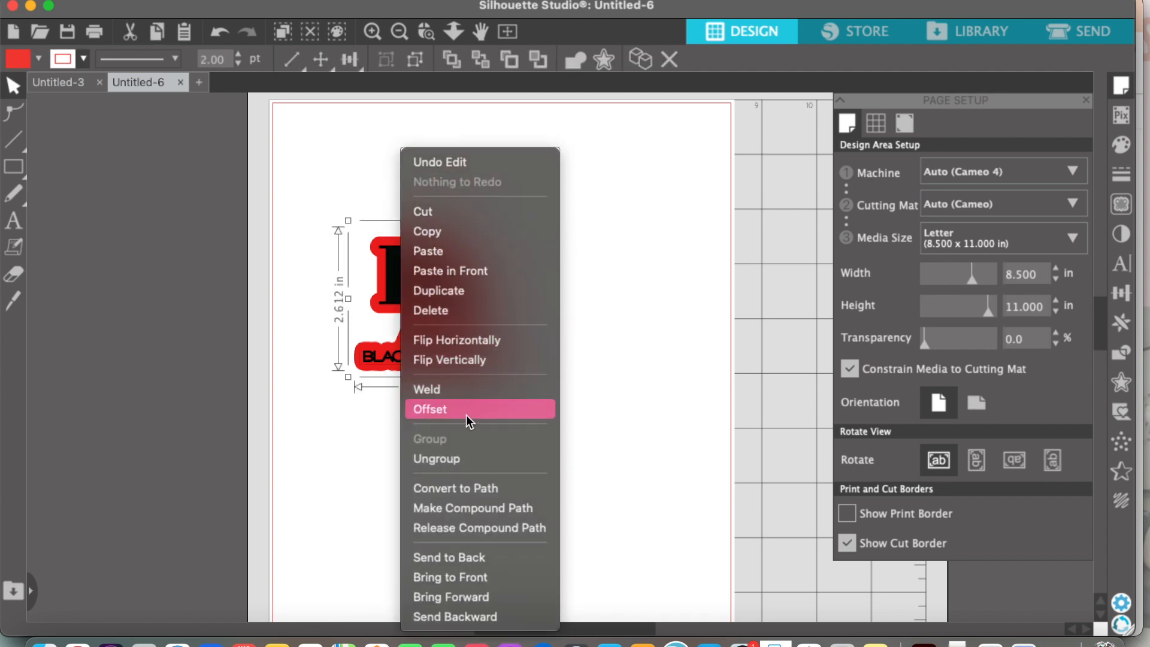
pyautogui.click(458, 487)
pyautogui.moveTo(451, 284); pyautogui.dragTo(502, 284)
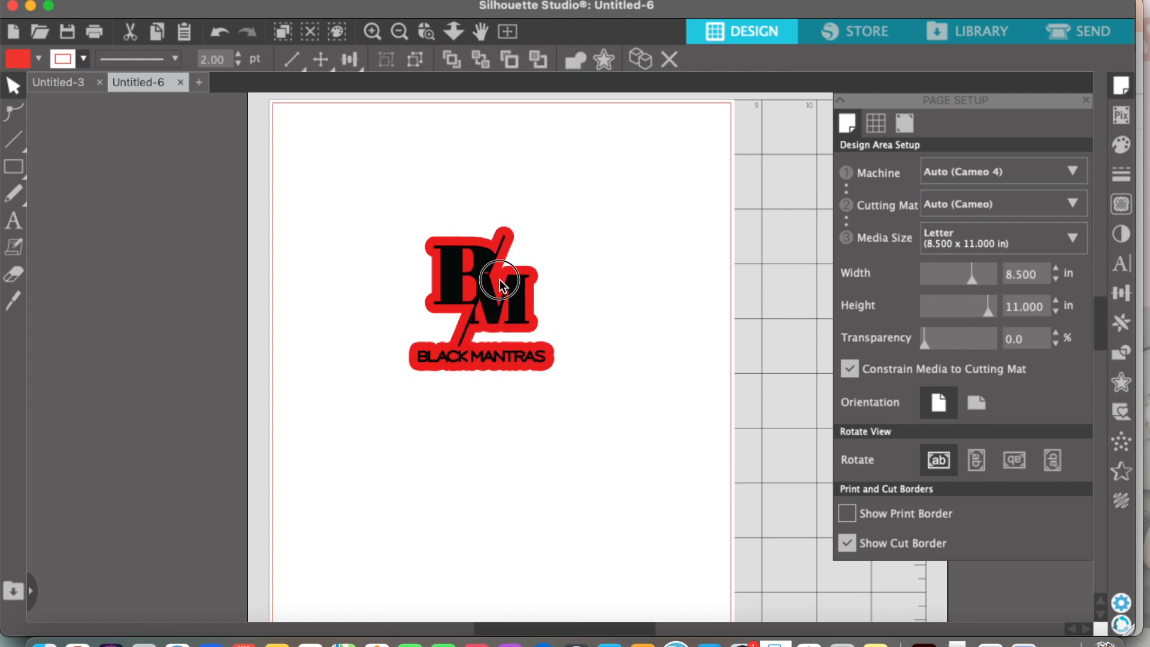
pyautogui.press('super+z')
pyautogui.click(423, 316)
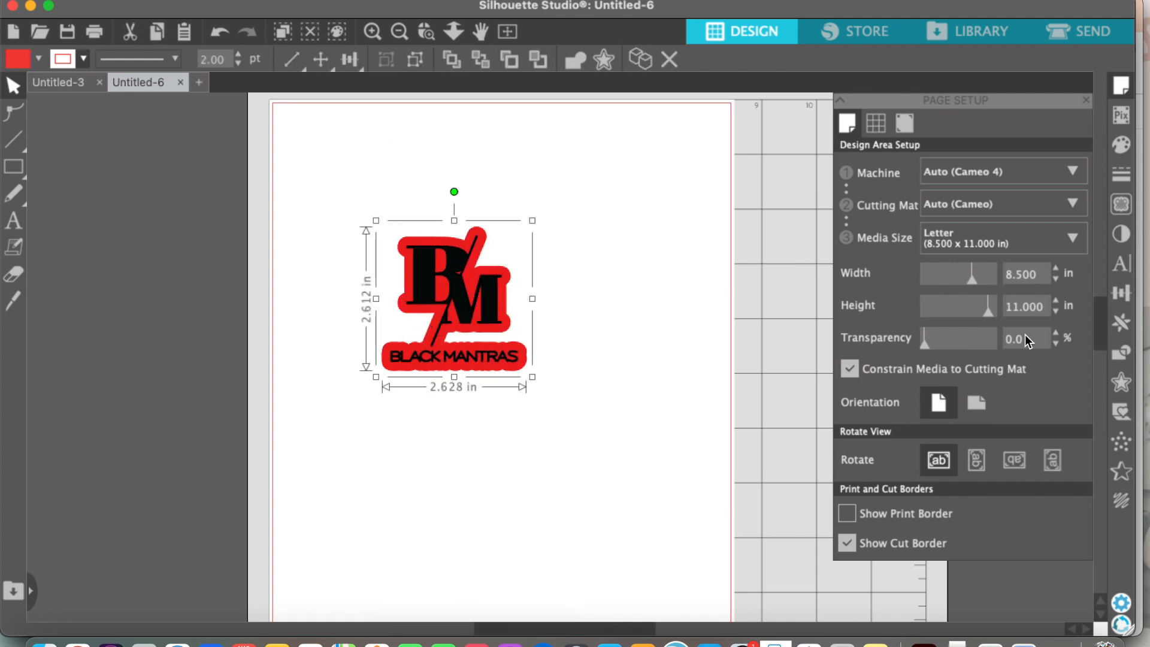
# Step: Fill the page with copies of the grouped logo sticker using Replicate
pyautogui.click(1123, 323)
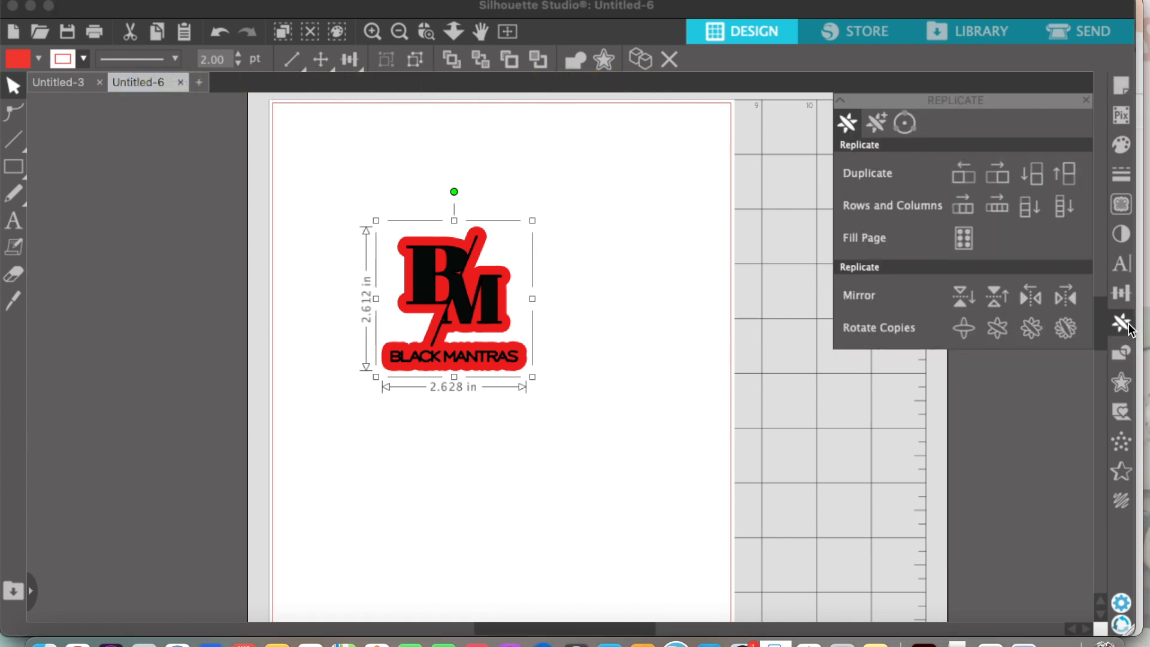
pyautogui.click(965, 239)
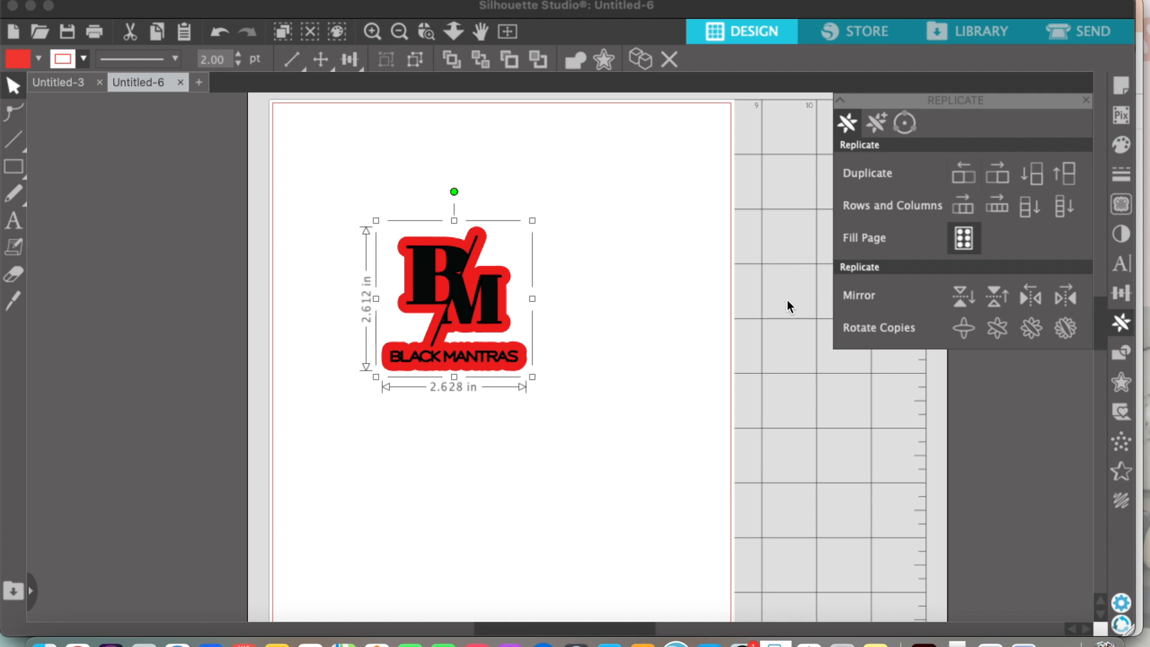
pyautogui.scroll(-5, 638, 300)
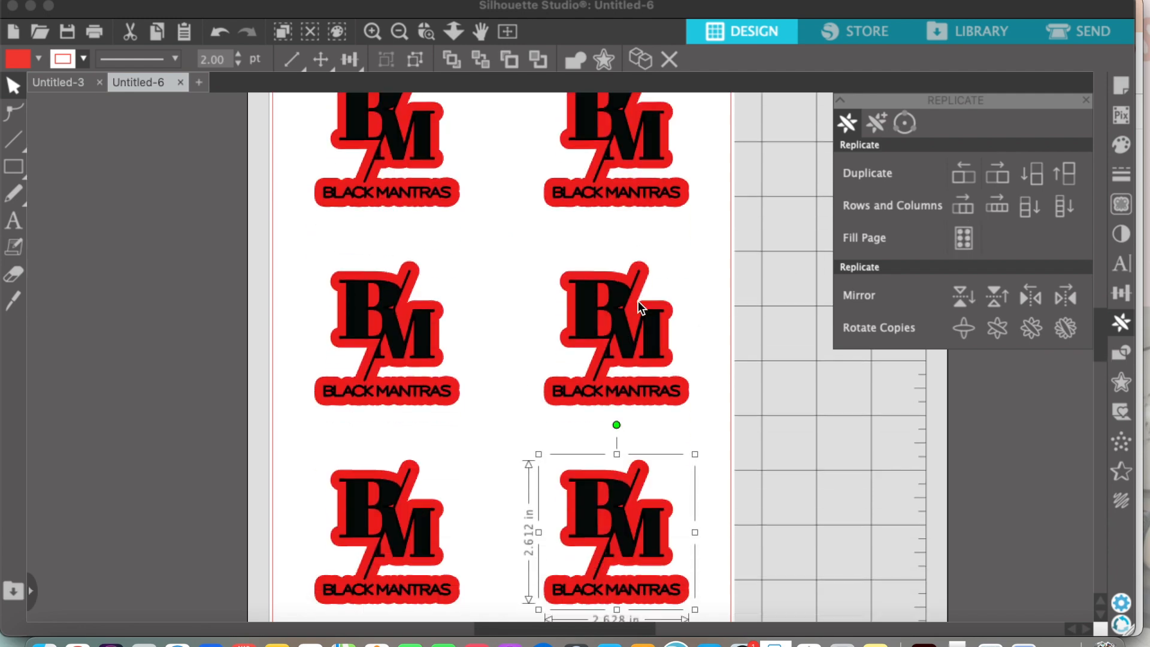
pyautogui.scroll(4, 638, 303)
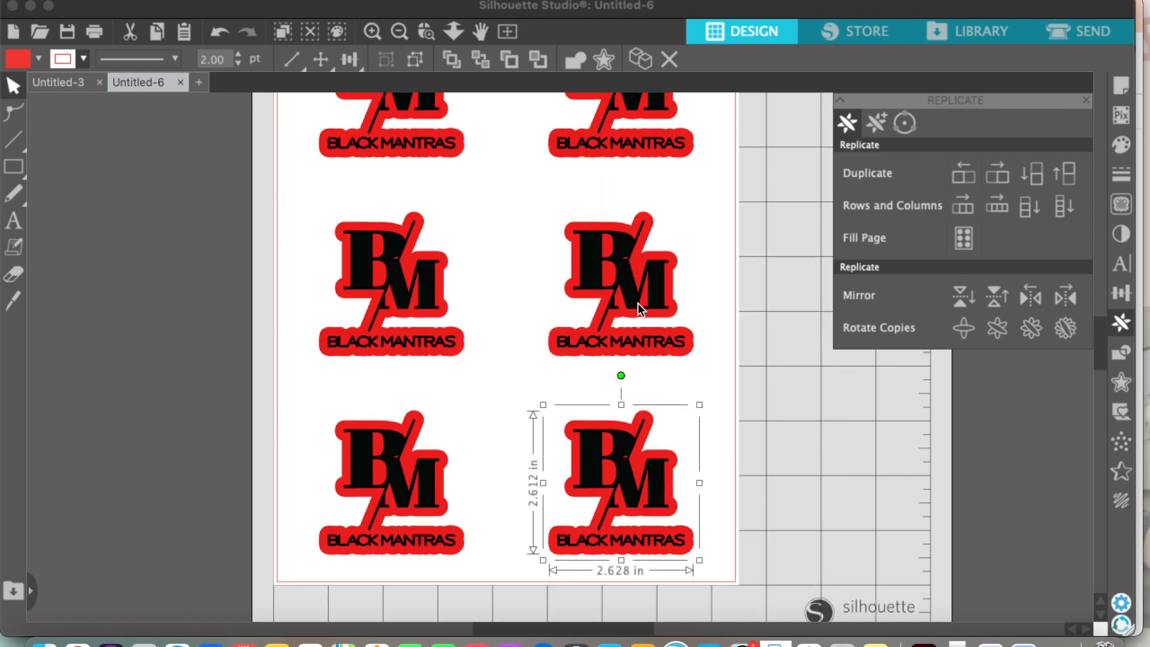
pyautogui.scroll(2, 638, 303)
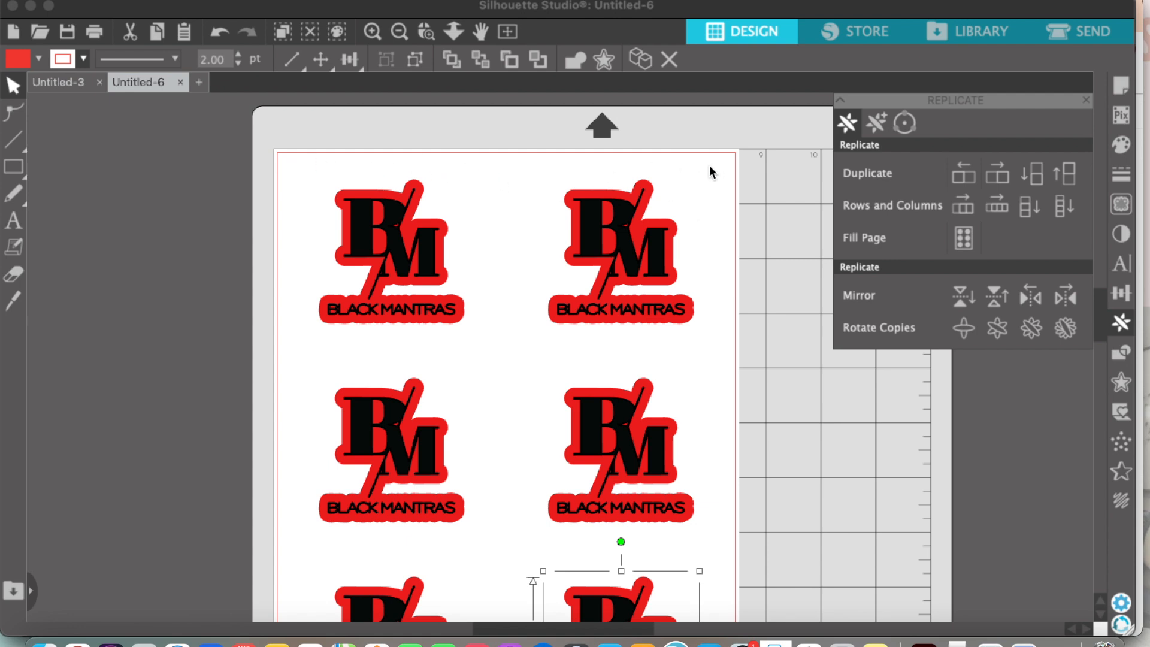
pyautogui.scroll(-5, 709, 170)
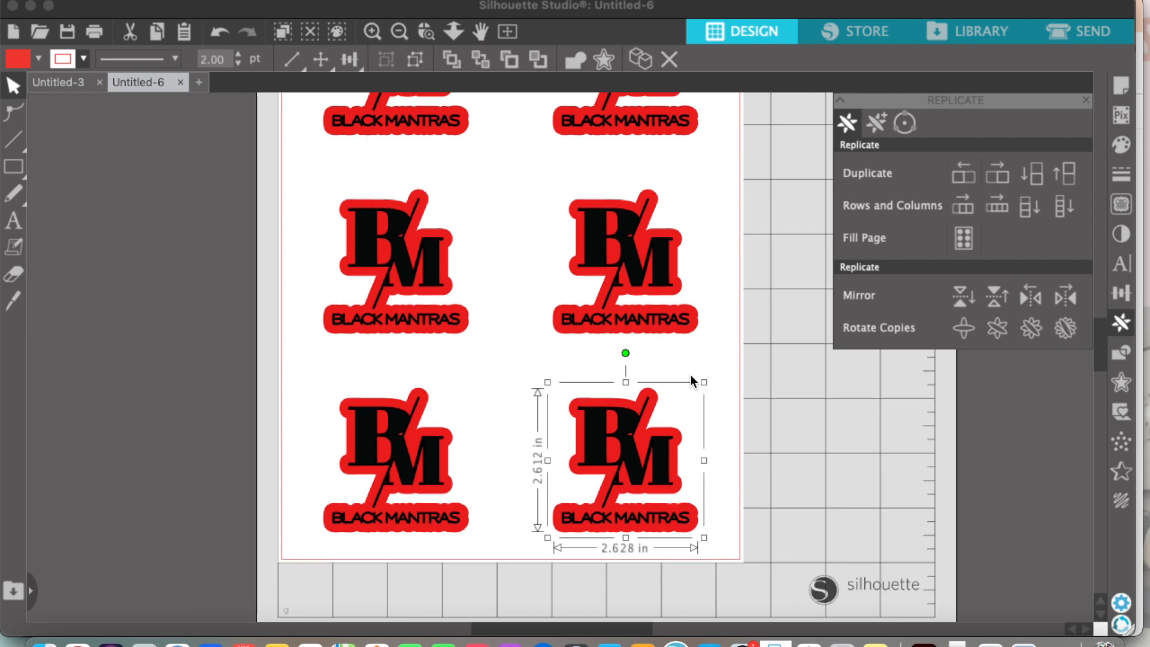
pyautogui.scroll(-1, 691, 376)
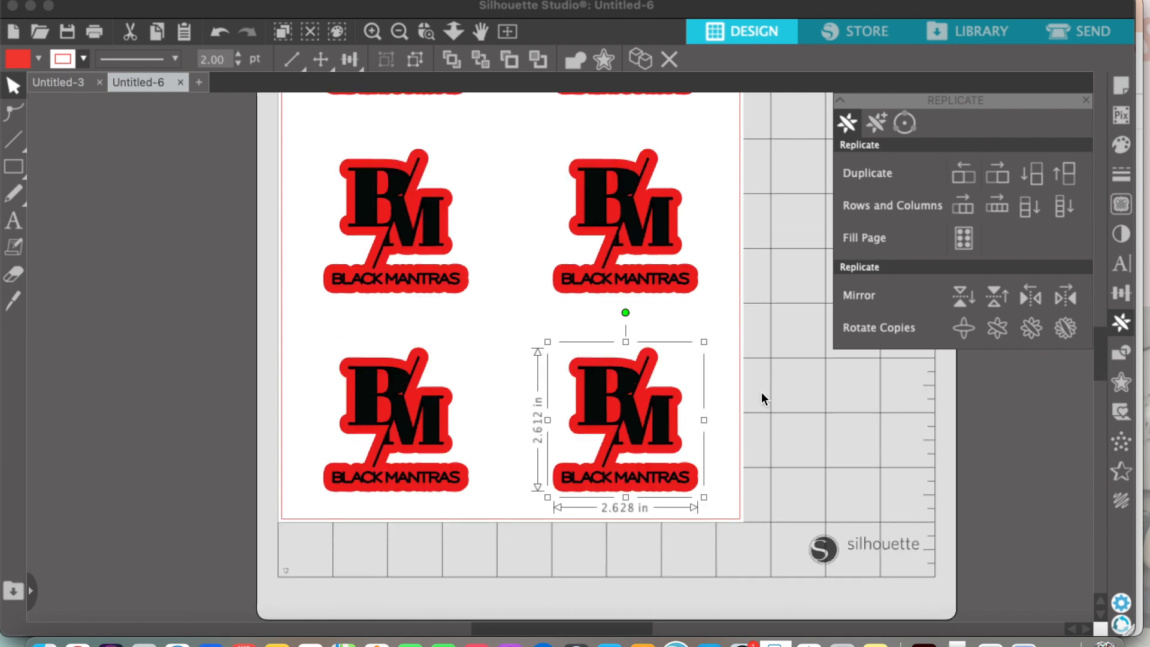
pyautogui.click(725, 340)
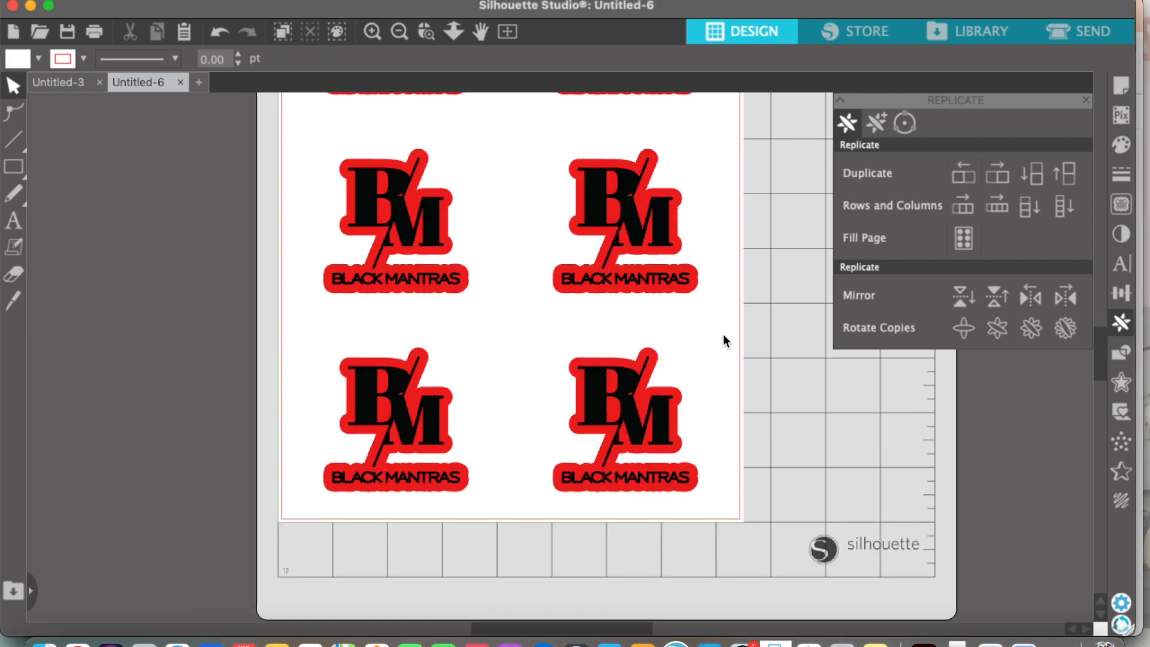
# Step: Delete the two sticker copies in the lowest row of the page
pyautogui.scroll(2, 724, 340)
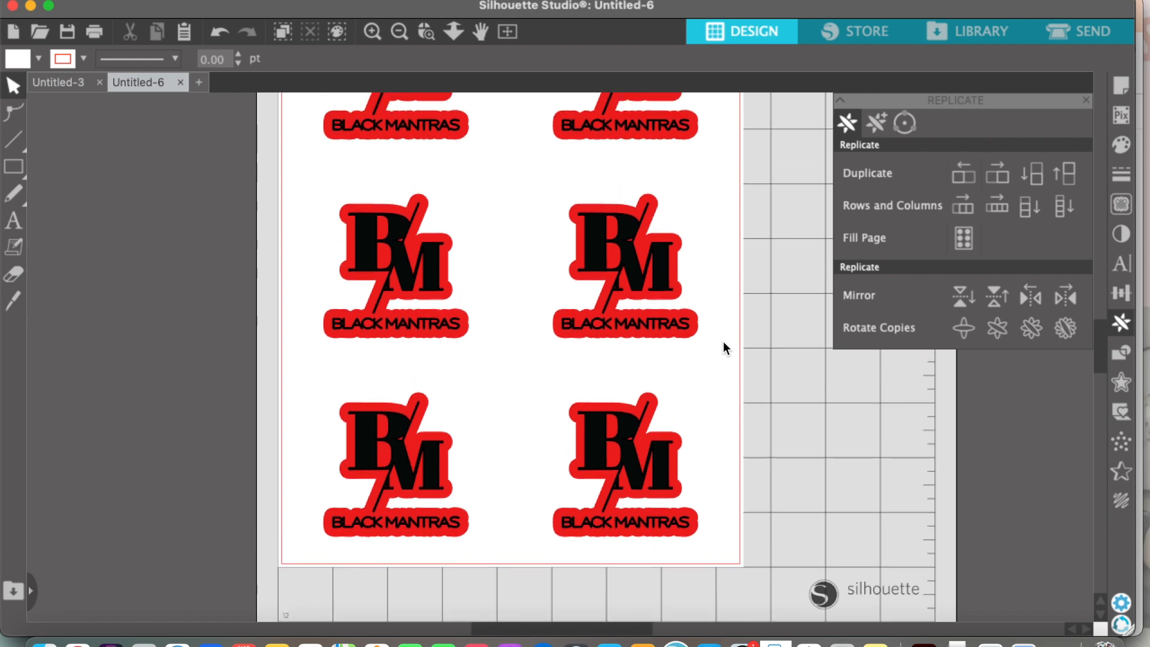
pyautogui.scroll(1, 723, 340)
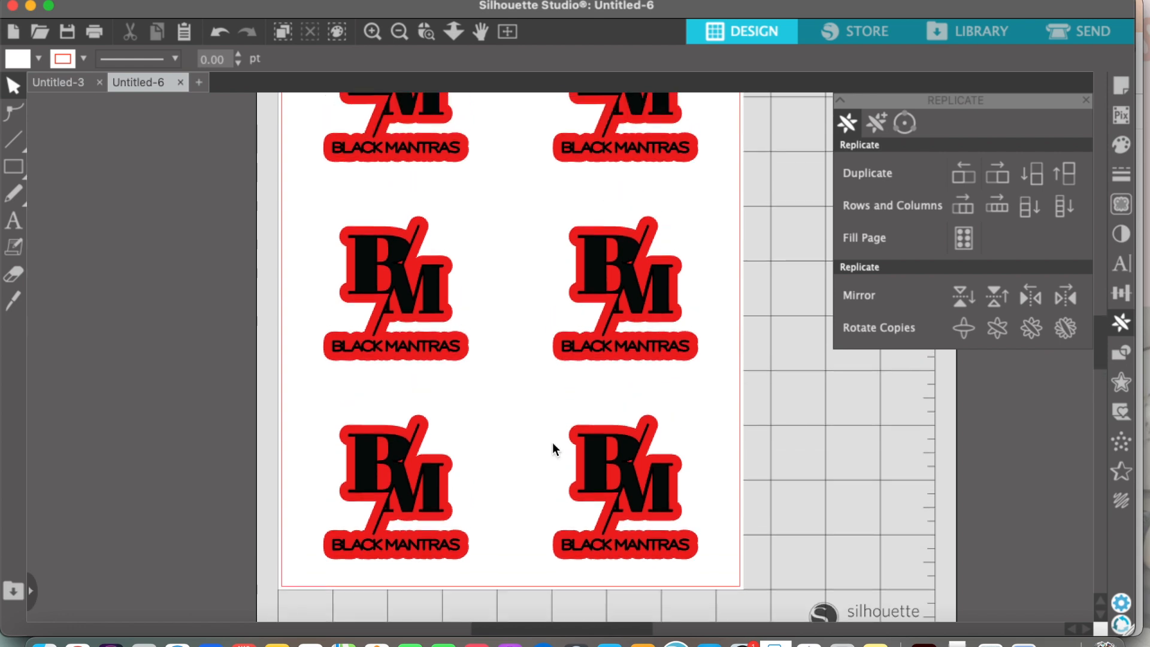
pyautogui.click(412, 481)
pyautogui.press('Delete')
pyautogui.click(638, 483)
pyautogui.press('Delete')
pyautogui.scroll(4, 622, 473)
pyautogui.scroll(3, 621, 486)
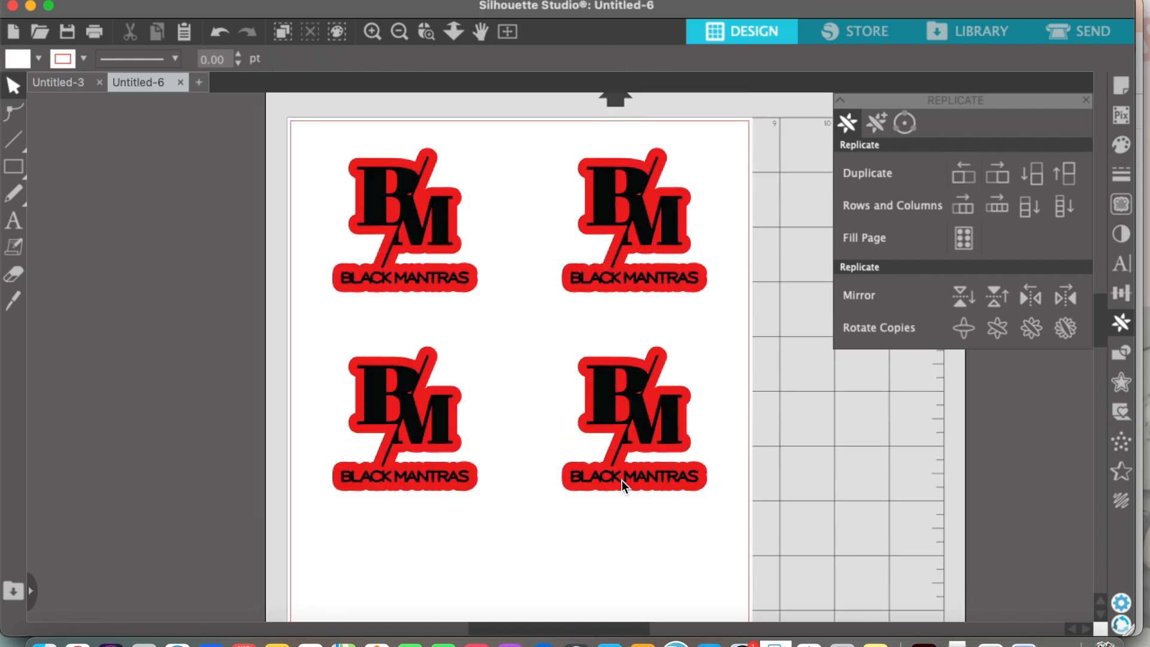
# Step: Arrange the four stickers in a diamond, with one centred above and one centred below the middle pair
pyautogui.scroll(-3, 560, 400)
pyautogui.moveTo(445, 208); pyautogui.dragTo(527, 373)
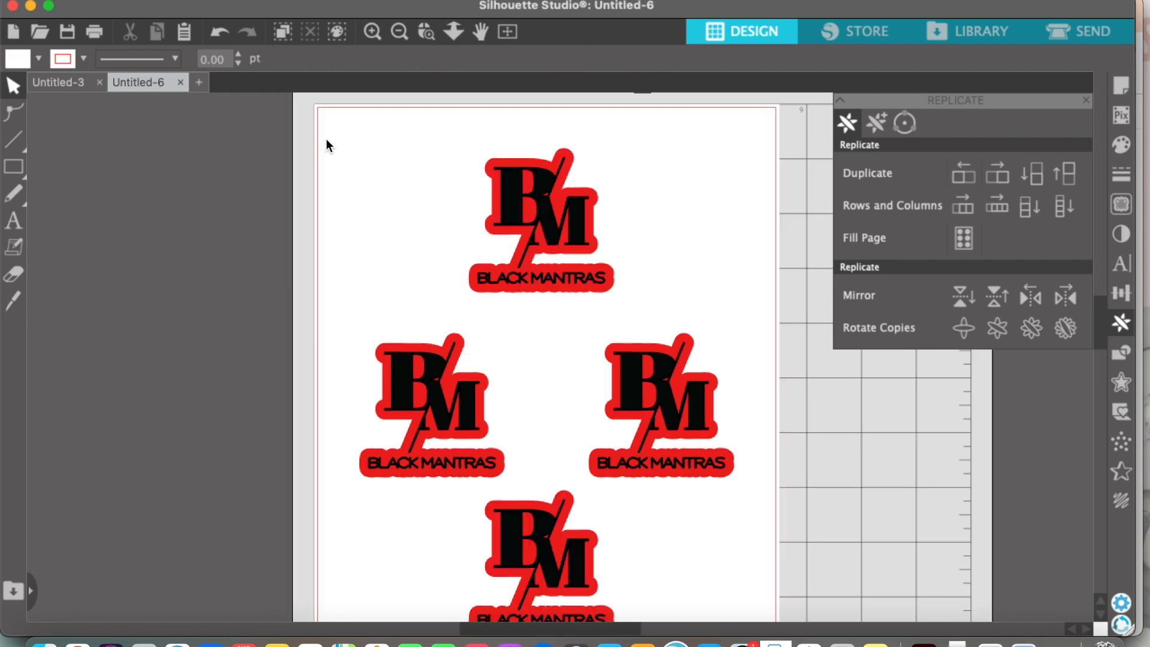
# Step: Scale all four stickers together down to about 7.53 in overall height and move the layout toward the page centre
pyautogui.moveTo(326, 138); pyautogui.dragTo(724, 560)
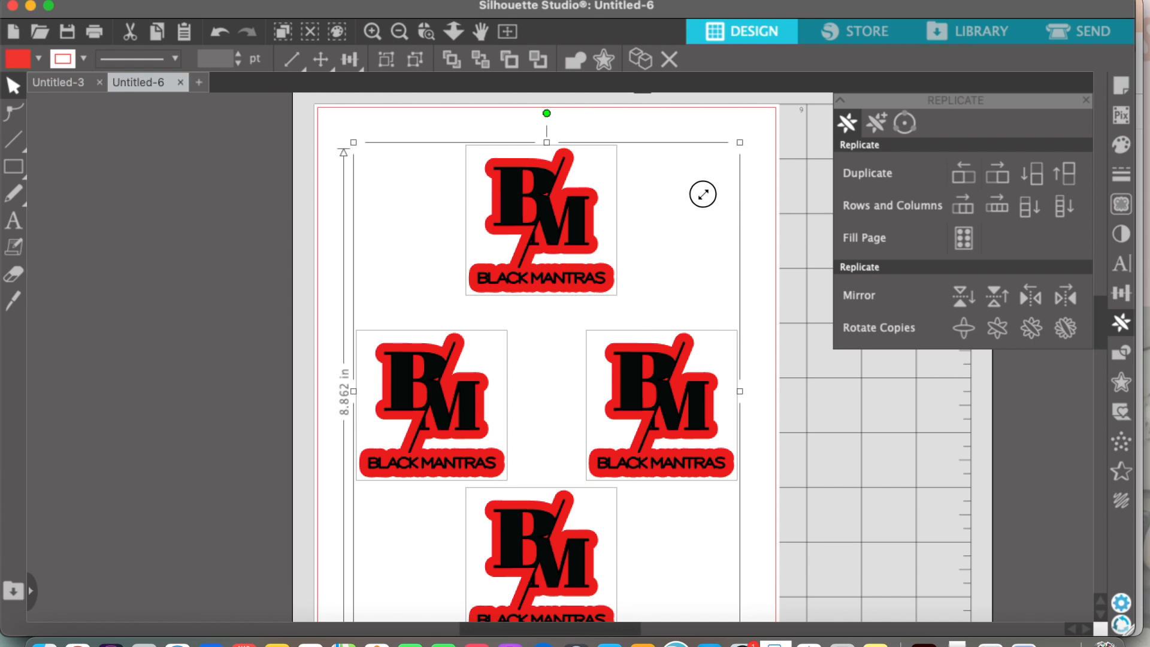
pyautogui.moveTo(704, 194); pyautogui.dragTo(686, 218)
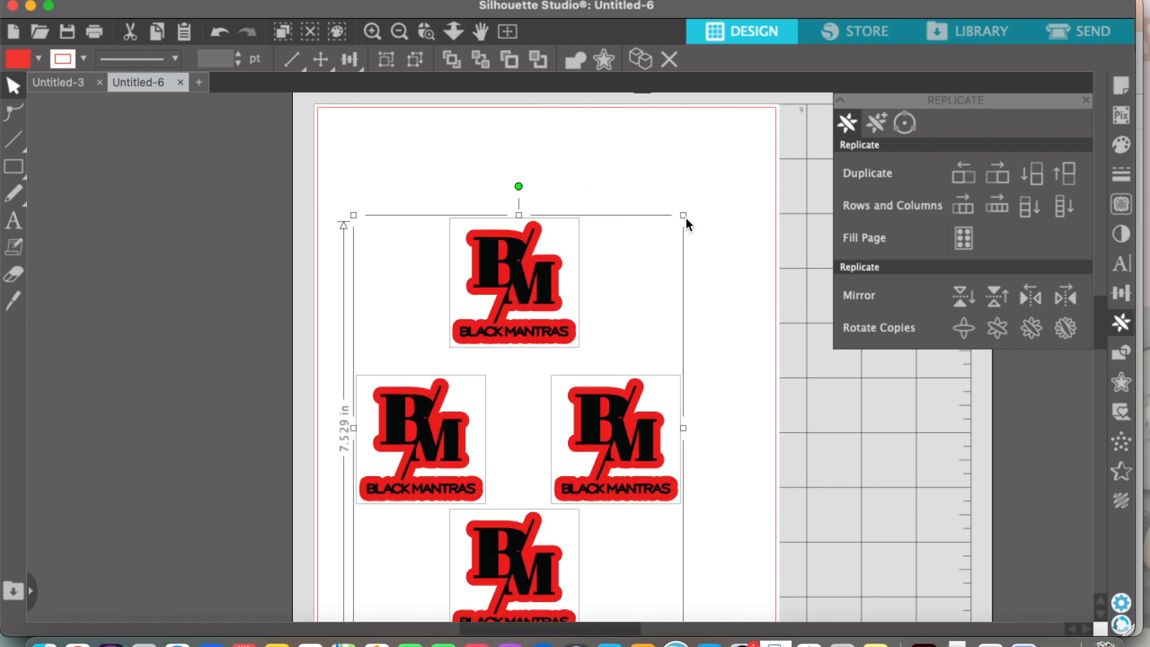
pyautogui.moveTo(528, 307); pyautogui.dragTo(561, 277)
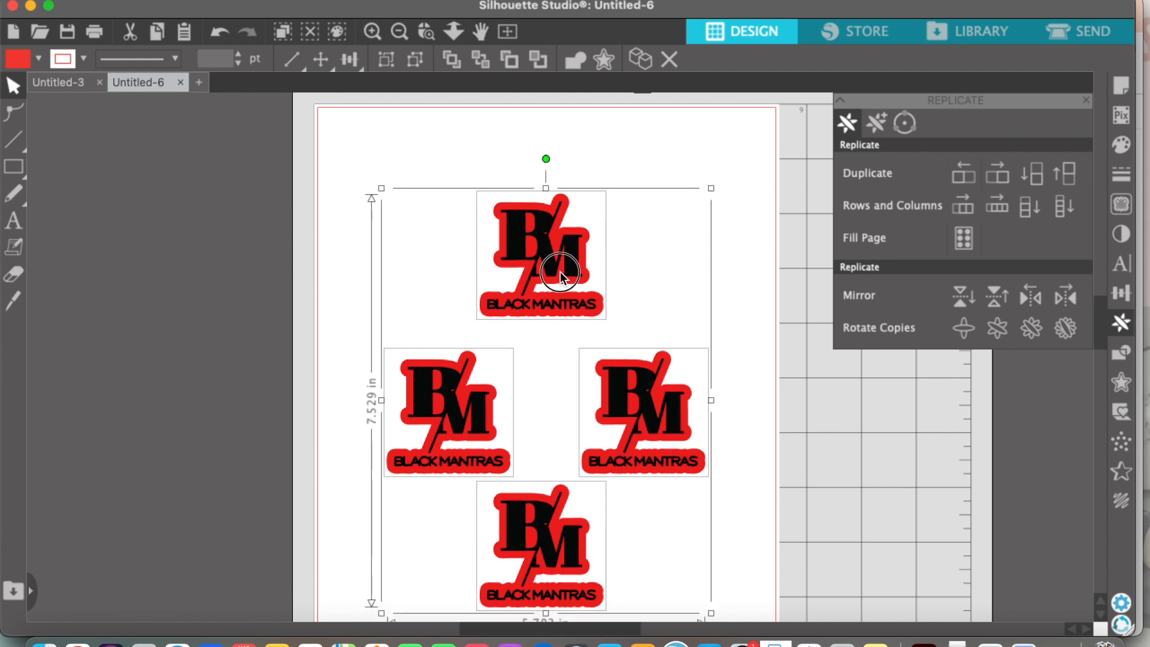
pyautogui.click(753, 293)
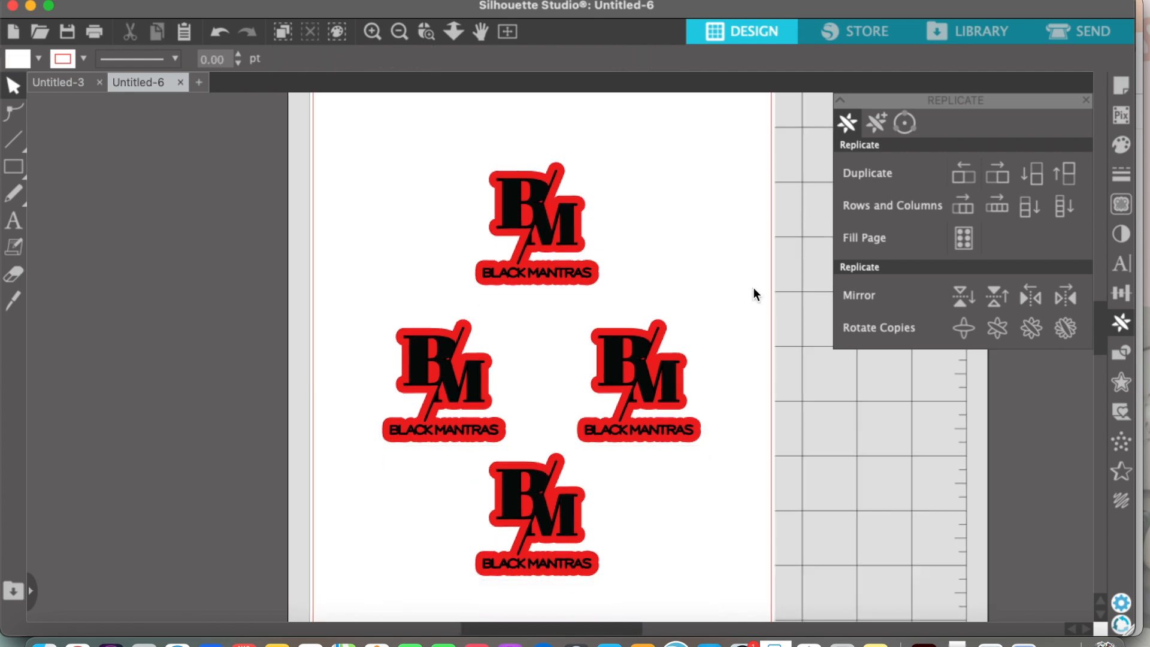
# Step: Move both stickers of the middle pair up slightly, keeping them level with each other
pyautogui.scroll(-2, 755, 294)
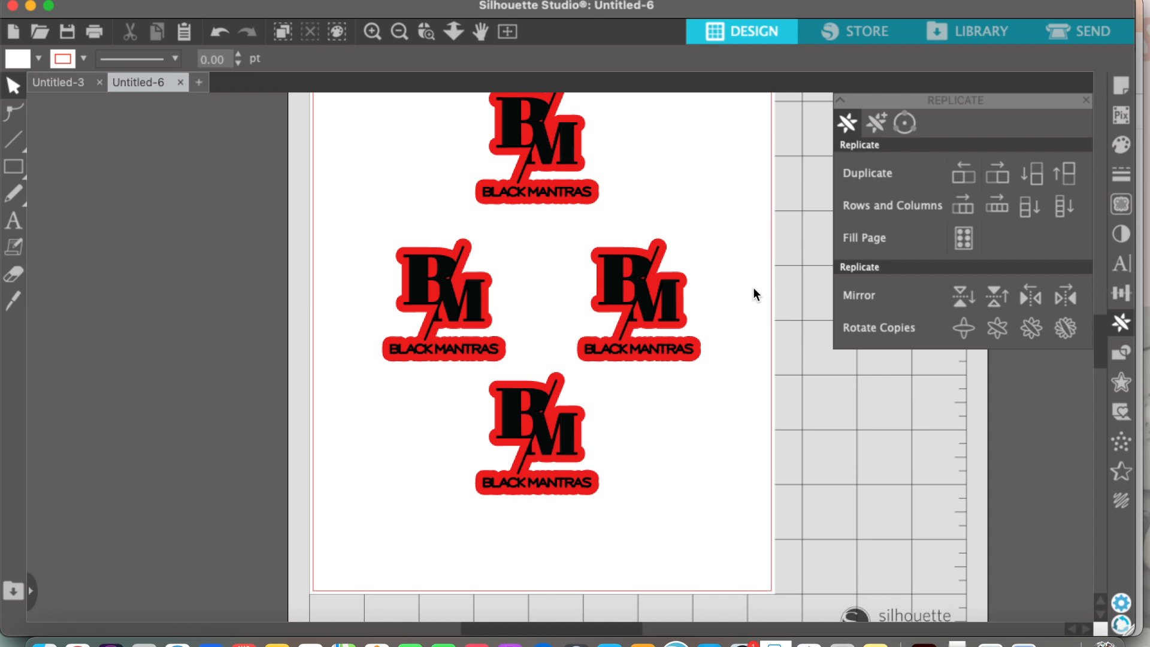
pyautogui.scroll(2, 755, 293)
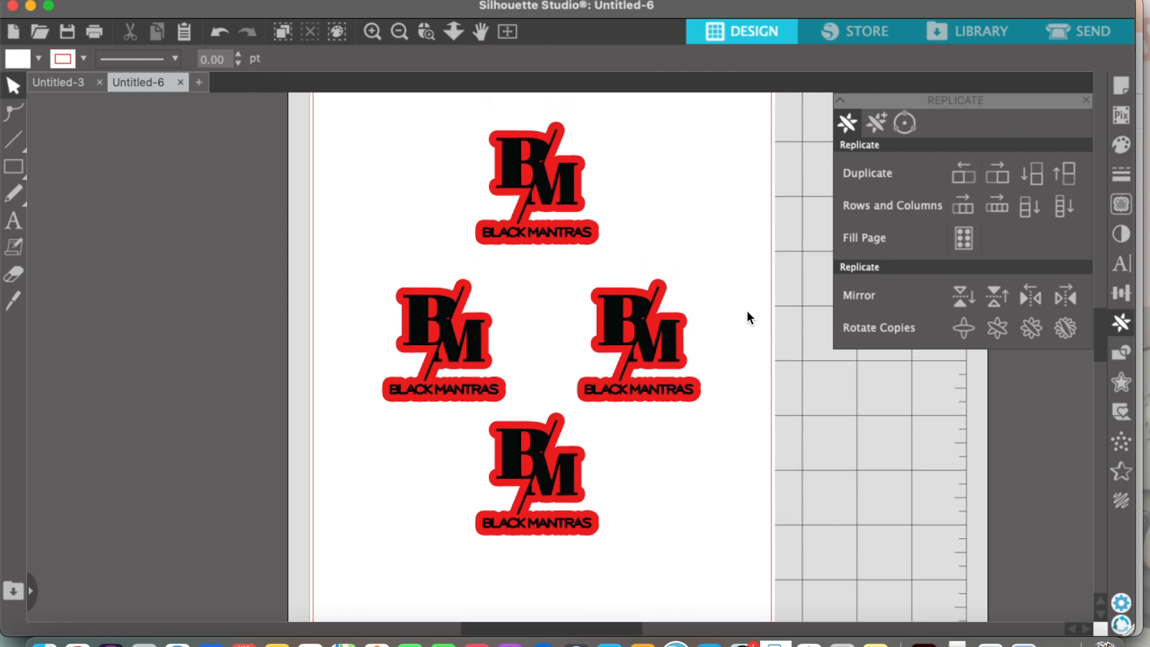
pyautogui.scroll(1, 747, 312)
pyautogui.click(460, 347)
pyautogui.moveTo(459, 346); pyautogui.dragTo(459, 342)
pyautogui.click(604, 366)
pyautogui.moveTo(639, 349); pyautogui.dragTo(638, 343)
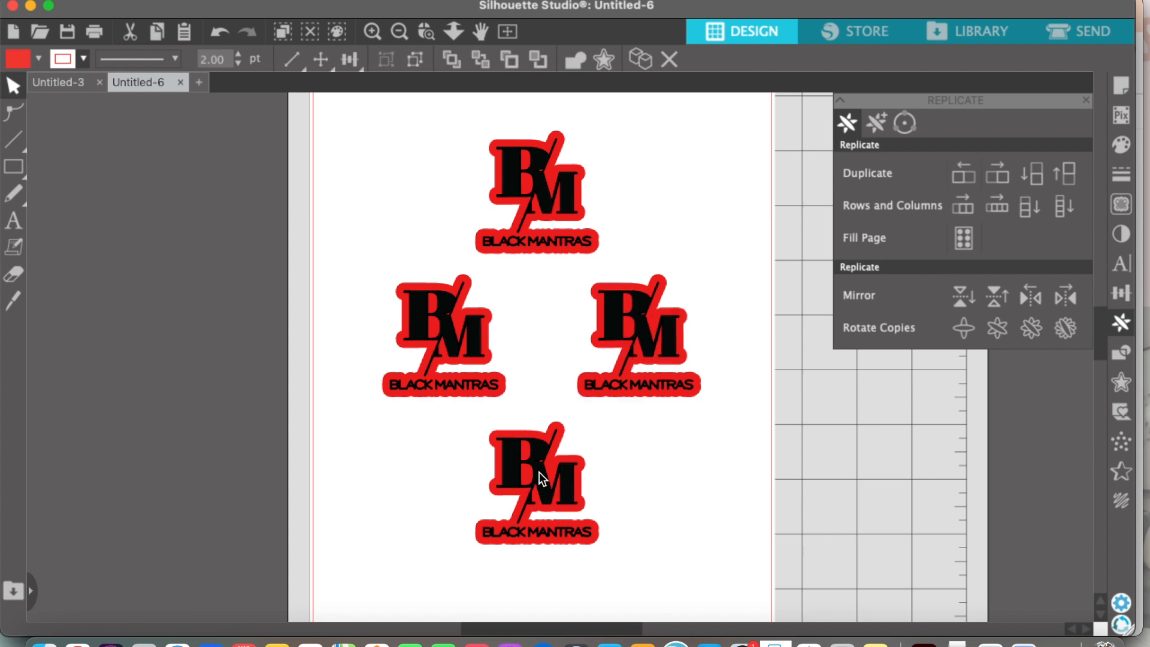
# Step: Move the lowest sticker straight down to even out the vertical spacing, and leave nothing selected
pyautogui.click(479, 464)
pyautogui.moveTo(537, 476); pyautogui.dragTo(541, 490)
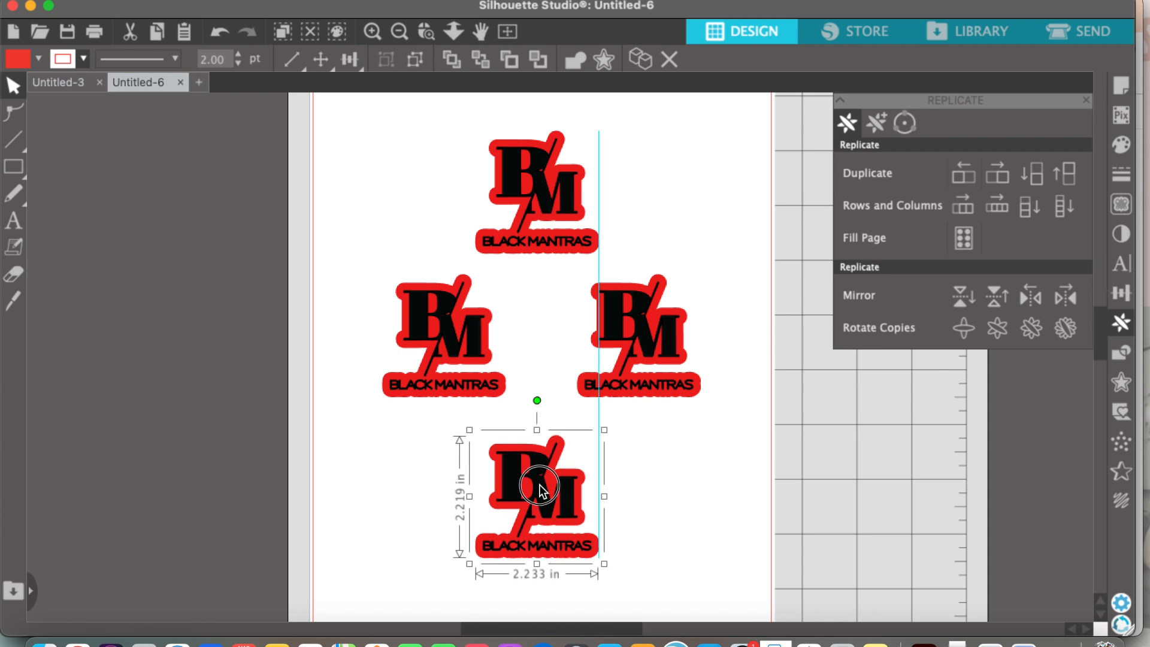
pyautogui.scroll(2, 539, 488)
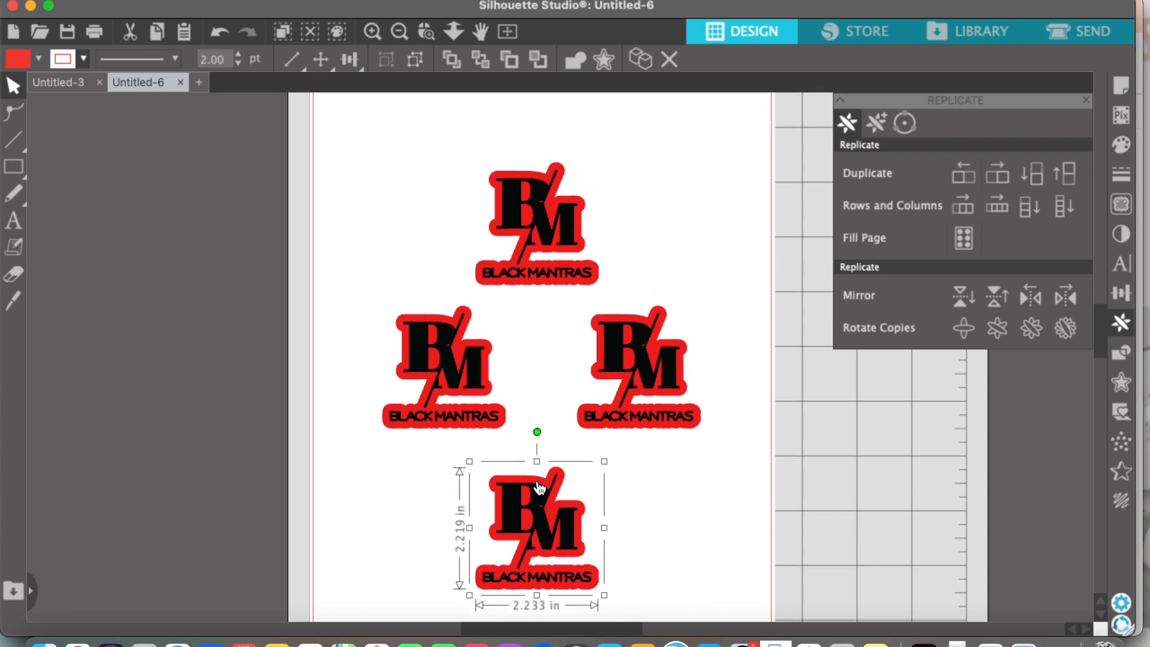
pyautogui.scroll(1, 586, 270)
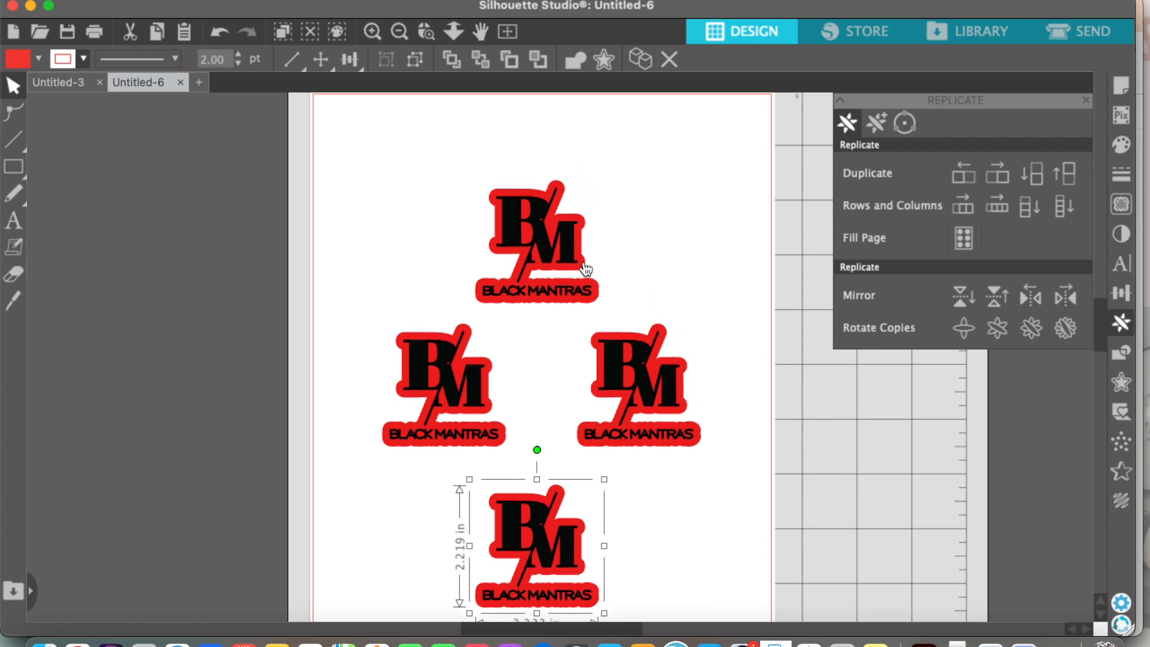
pyautogui.click(655, 221)
pyautogui.scroll(2, 902, 242)
pyautogui.scroll(-1, 902, 242)
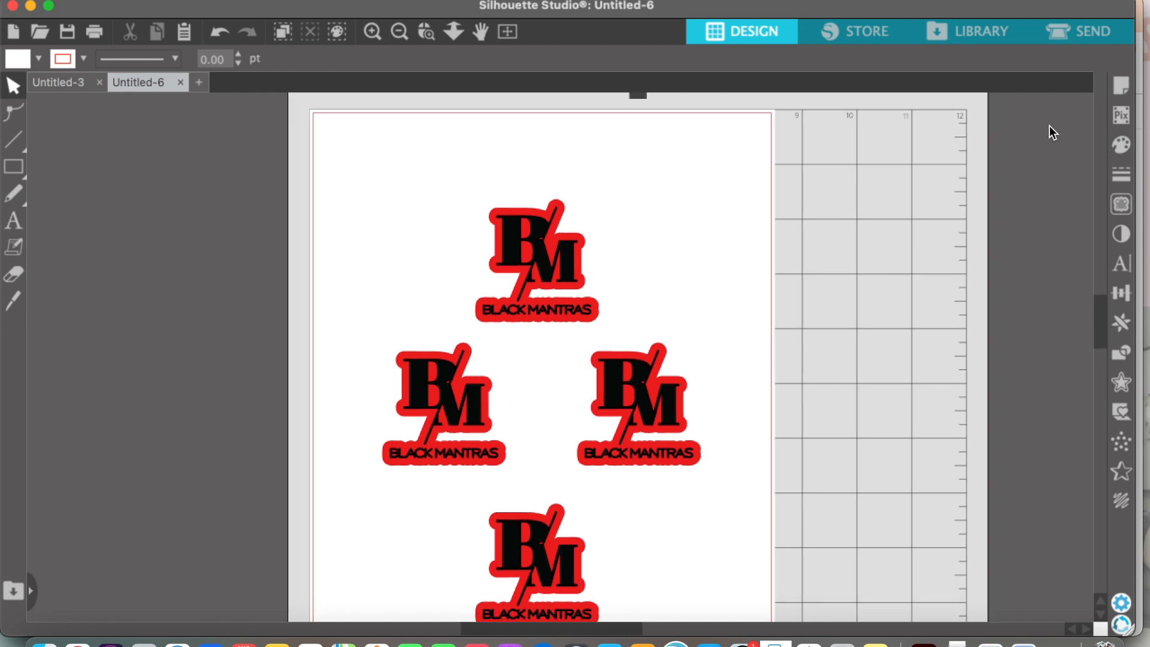
# Step: Turn on registration marks for the page in the page setup
pyautogui.click(1115, 88)
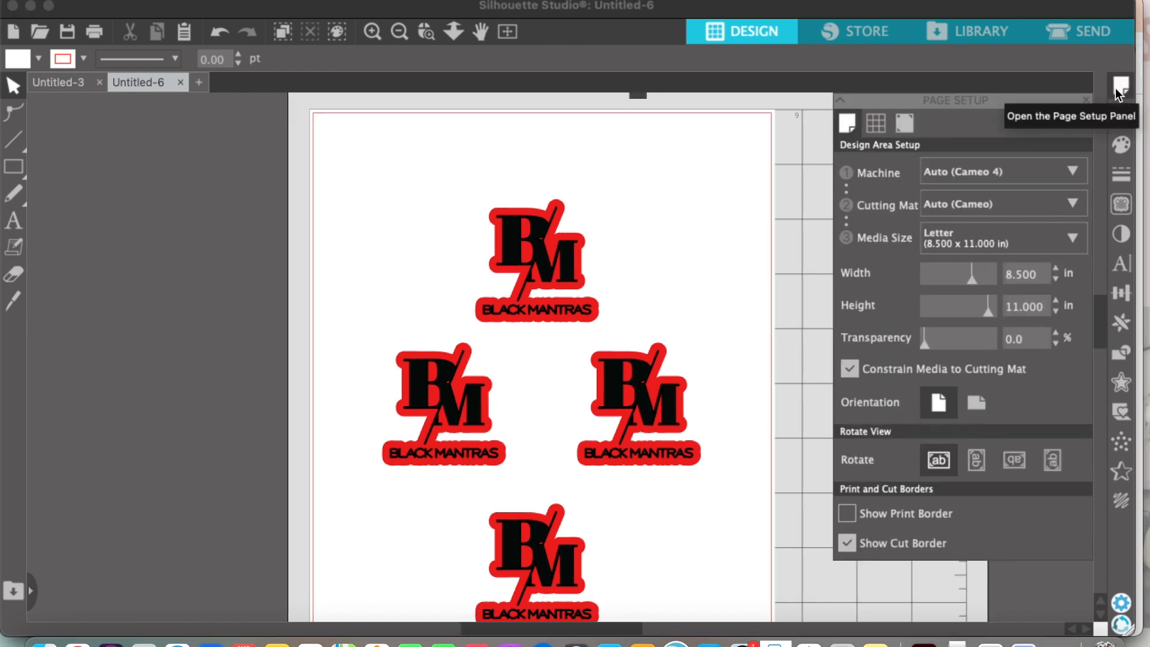
pyautogui.click(909, 128)
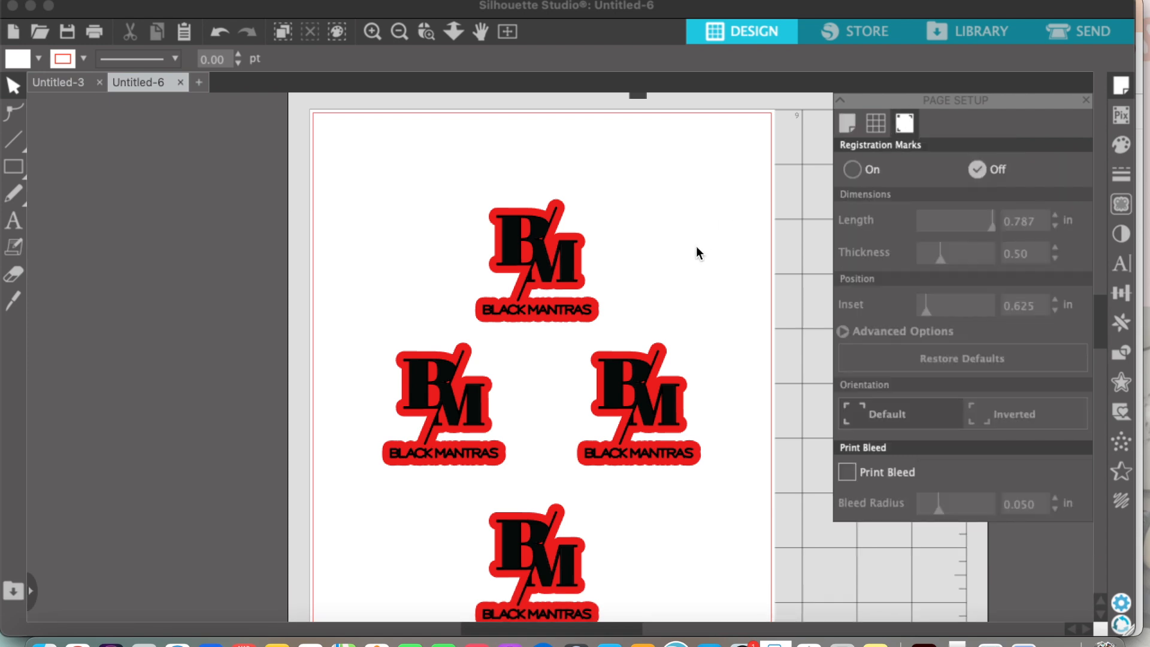
pyautogui.click(853, 169)
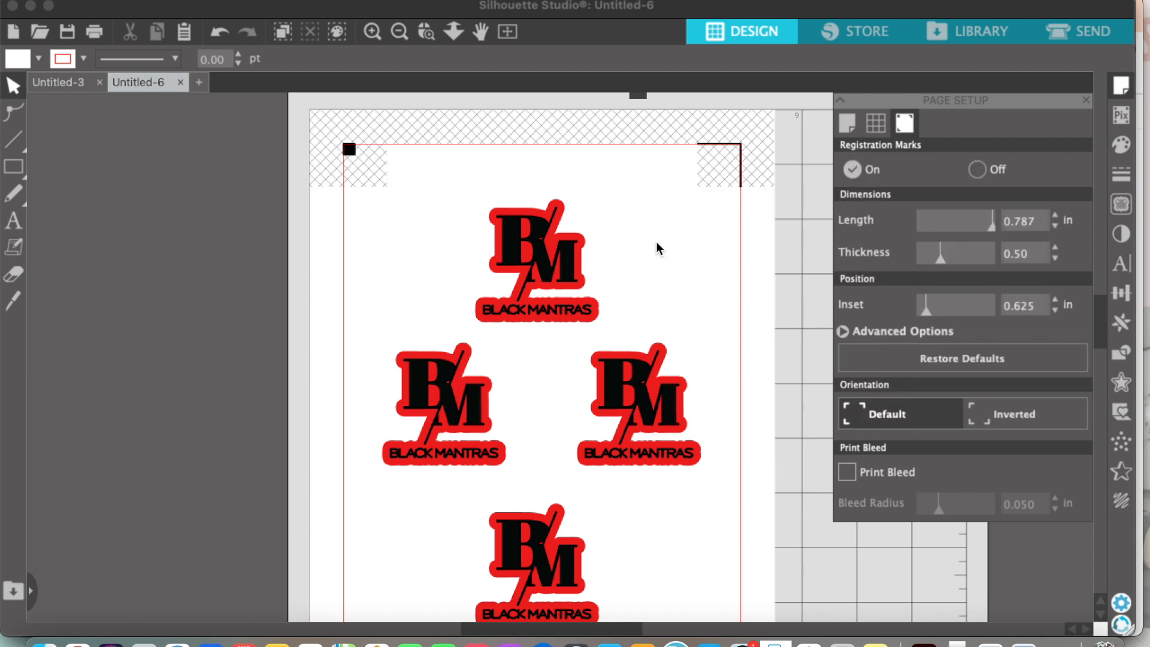
# Step: Examine the registration marks and check that all four stickers lie inside the cut border and clear of the hatched areas
pyautogui.scroll(-3, 656, 242)
pyautogui.scroll(-1, 656, 242)
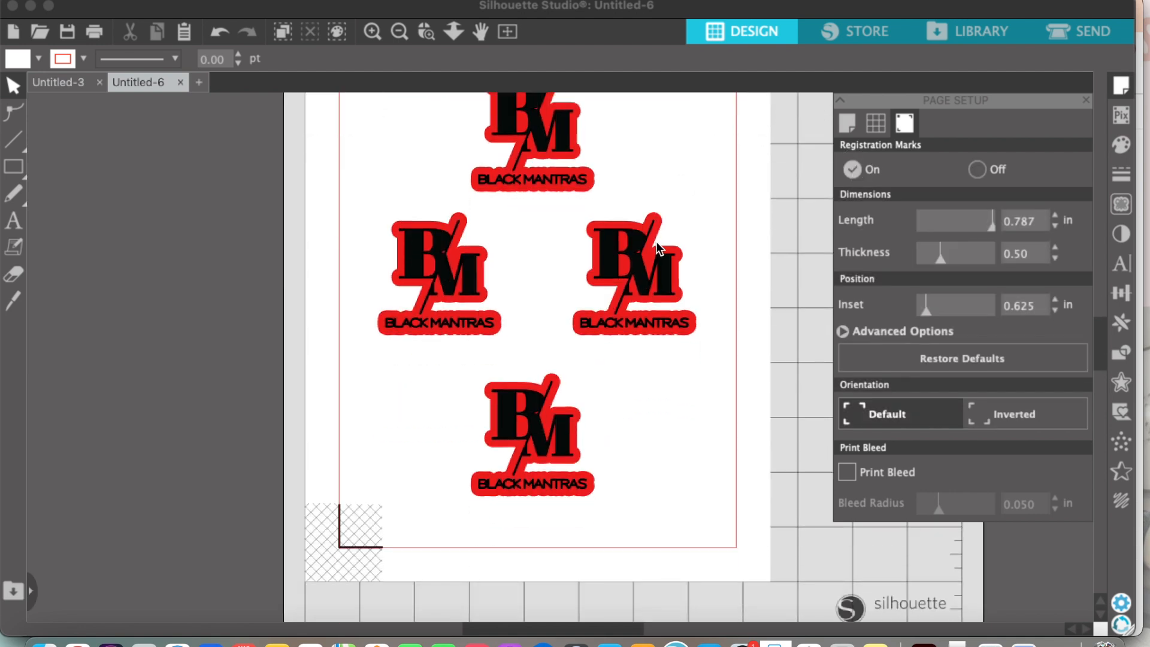
pyautogui.scroll(2, 656, 242)
pyautogui.hscroll(1, 656, 242)
pyautogui.scroll(1, 785, 276)
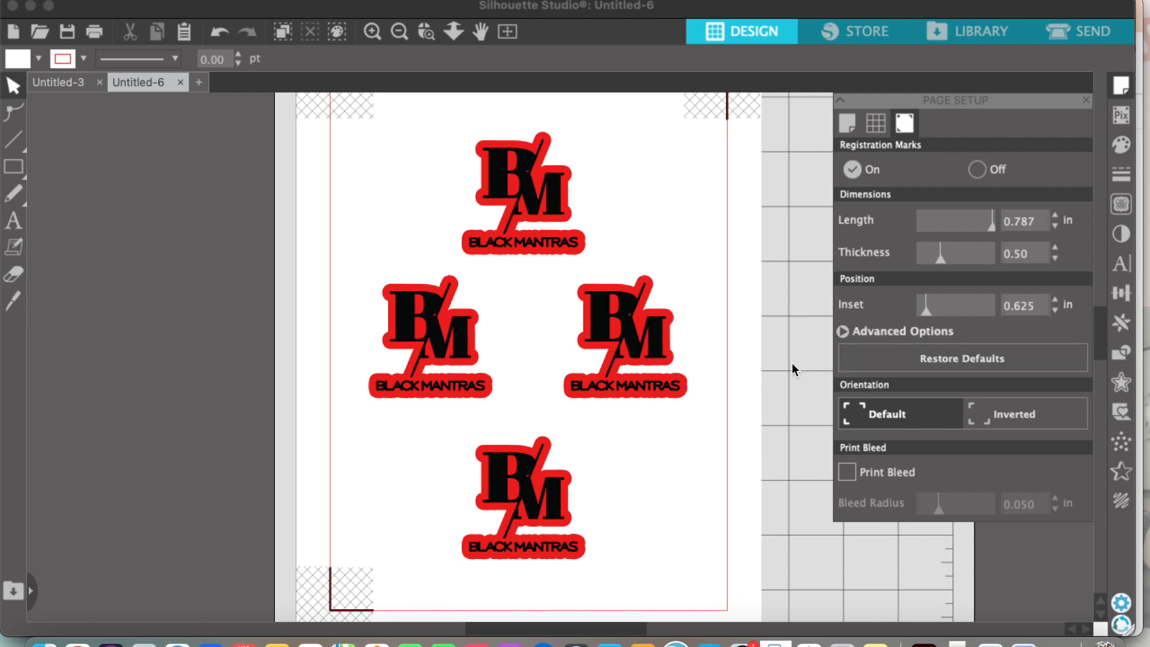
pyautogui.scroll(1, 792, 364)
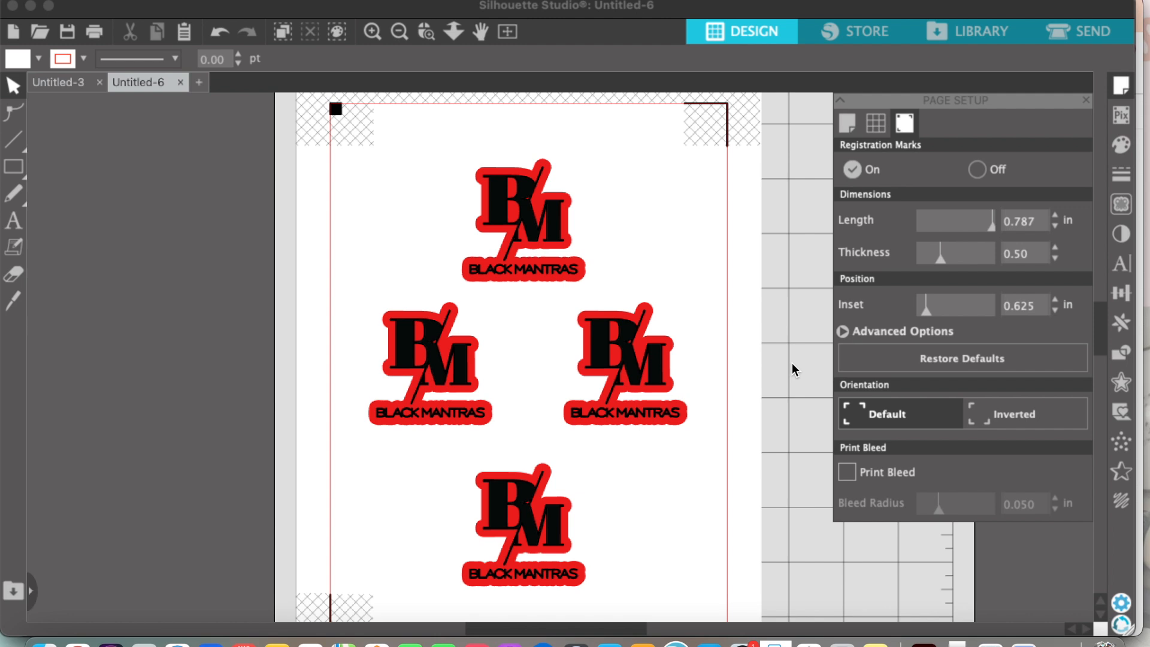
pyautogui.scroll(-2, 792, 363)
pyautogui.scroll(1, 792, 363)
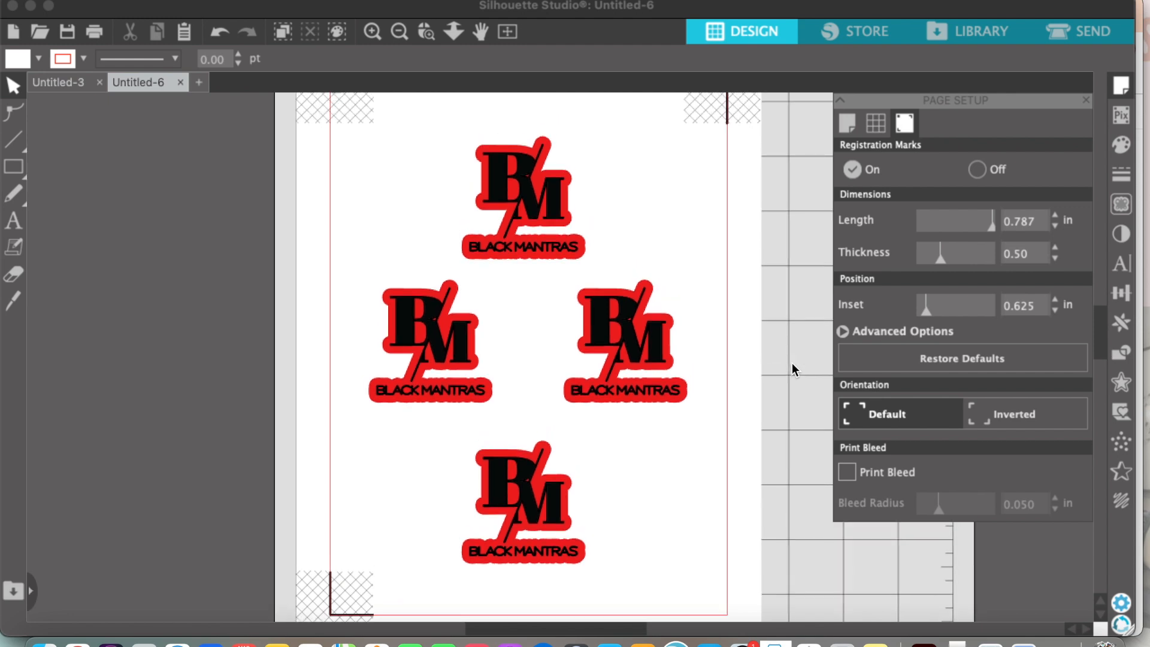
pyautogui.scroll(1, 577, 207)
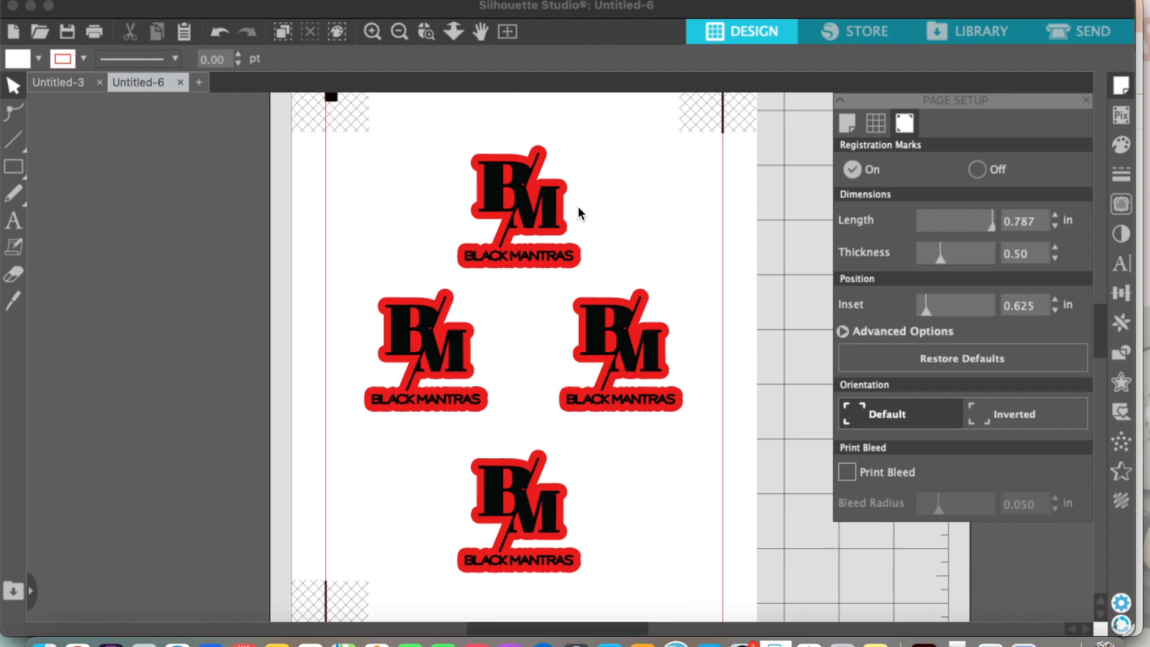
pyautogui.scroll(1, 618, 207)
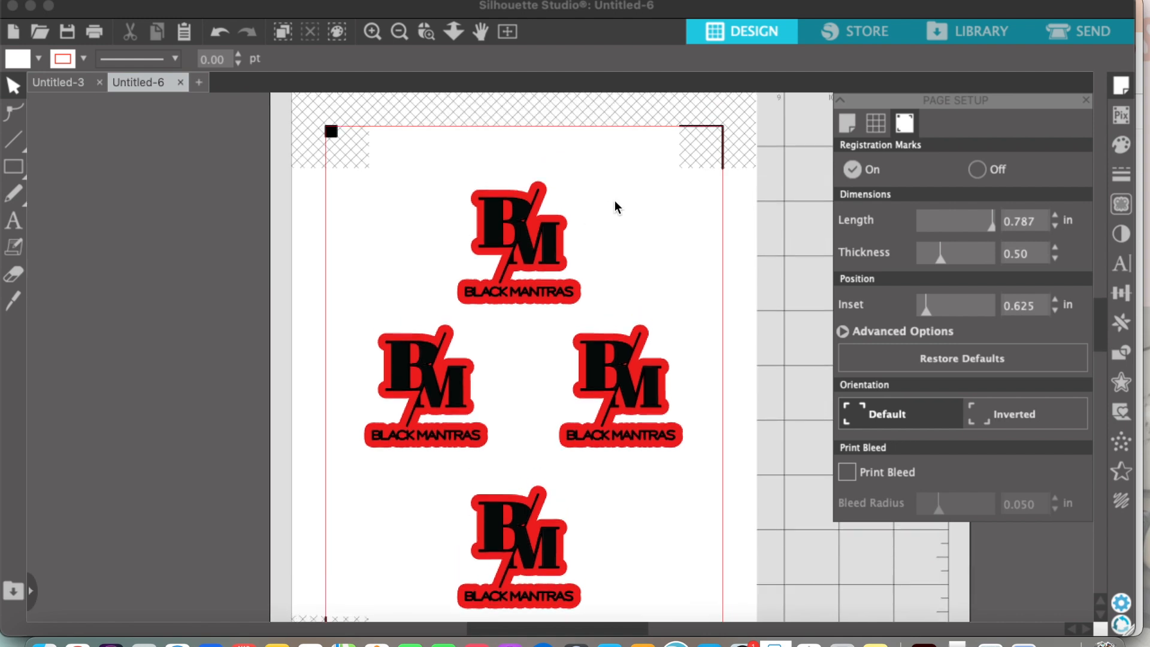
pyautogui.scroll(-1, 618, 208)
pyautogui.scroll(-1, 617, 207)
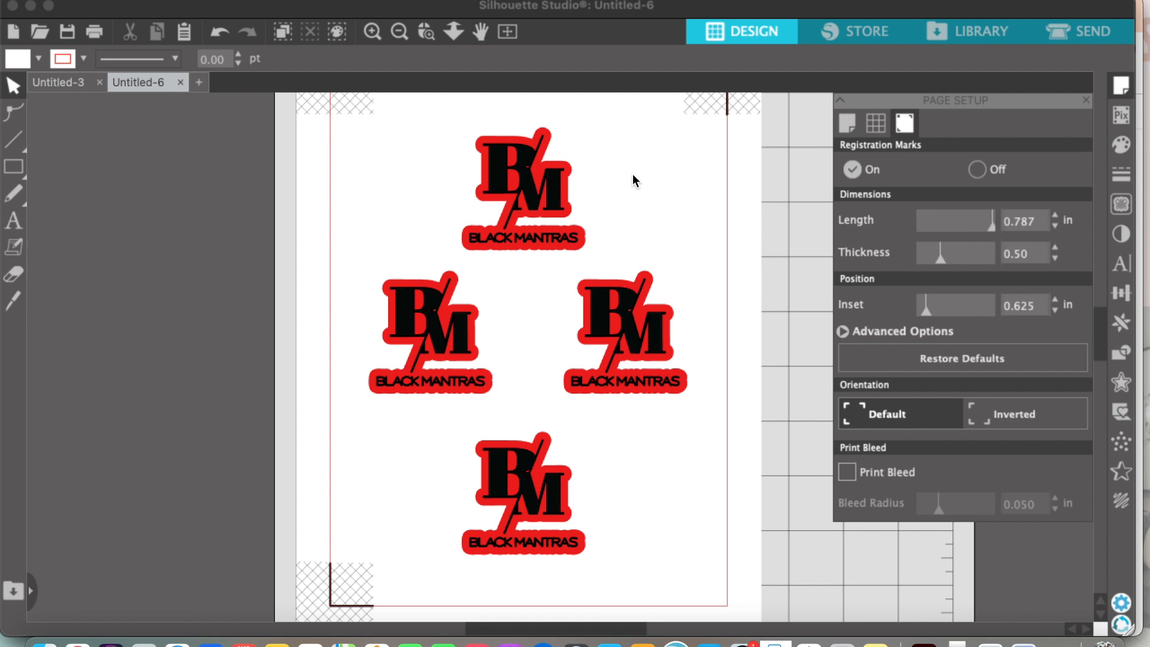
pyautogui.scroll(2, 856, 258)
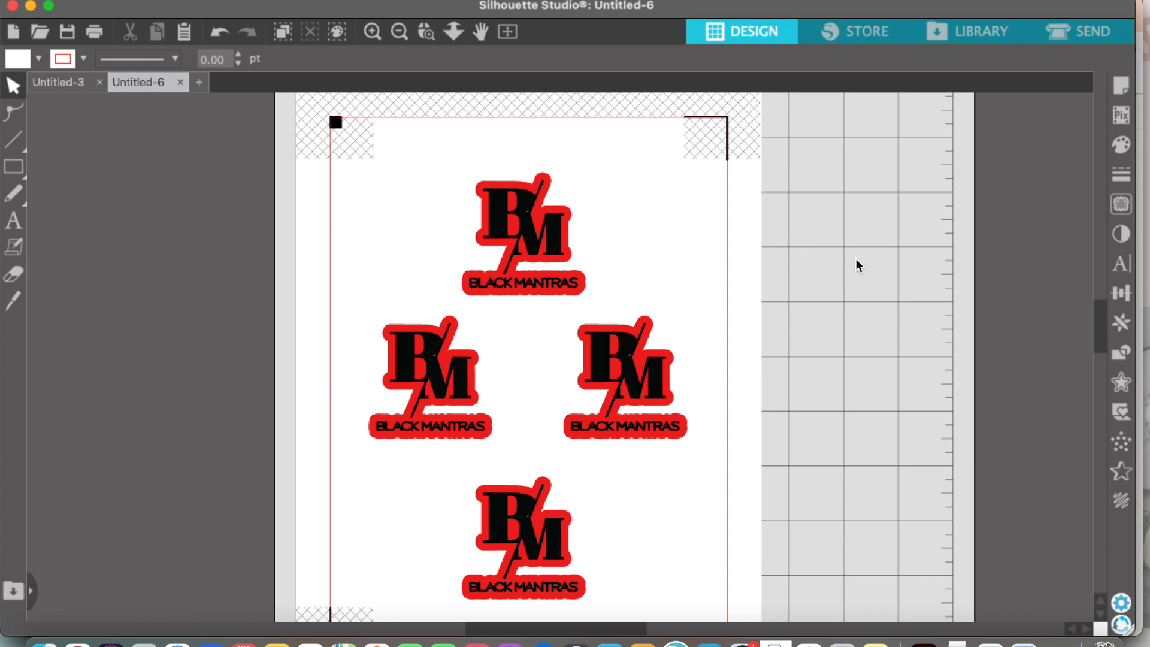
# Step: Open the print preview and check the stickers and registration marks across the whole page
pyautogui.press('super+p')
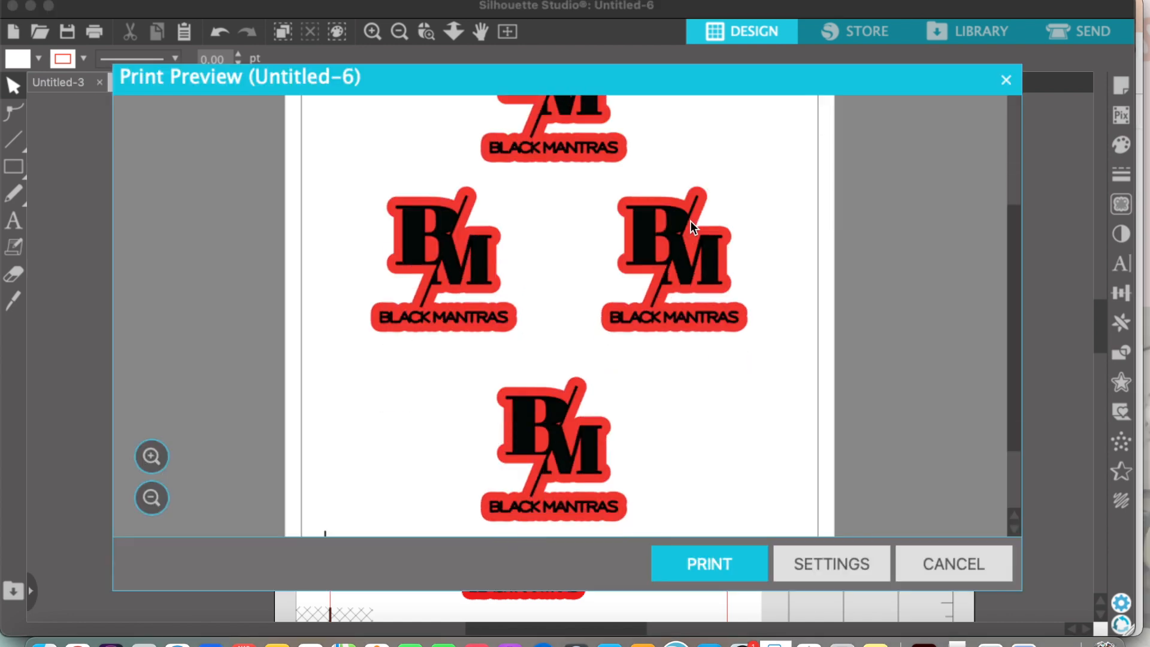
pyautogui.scroll(-2, 690, 221)
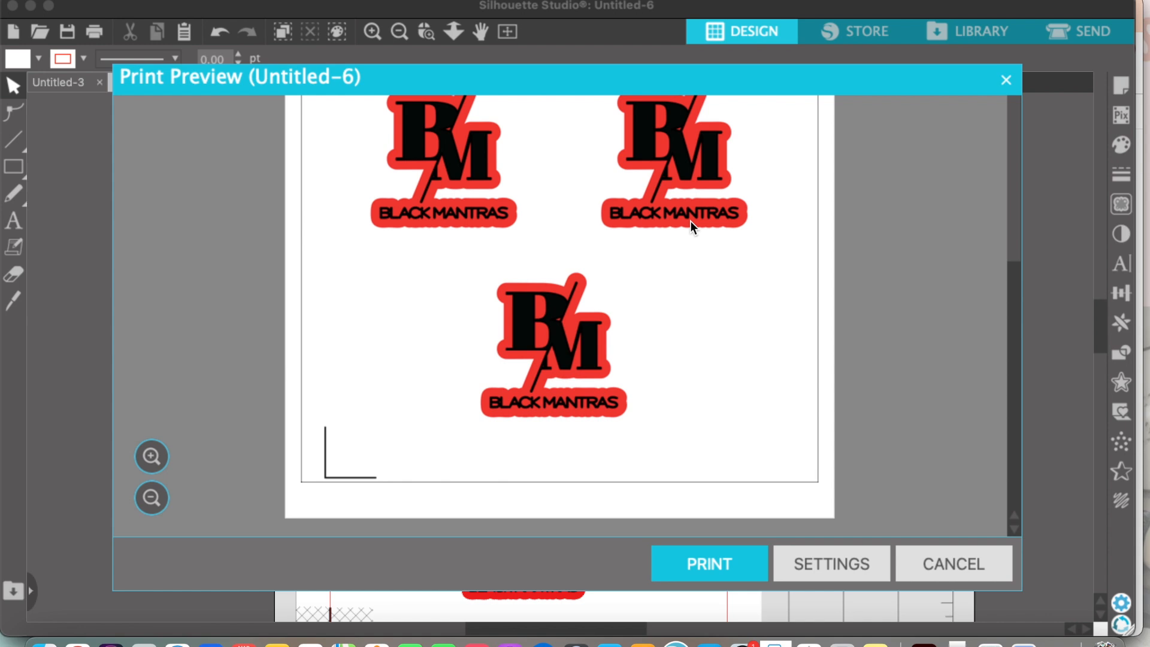
pyautogui.scroll(6, 691, 226)
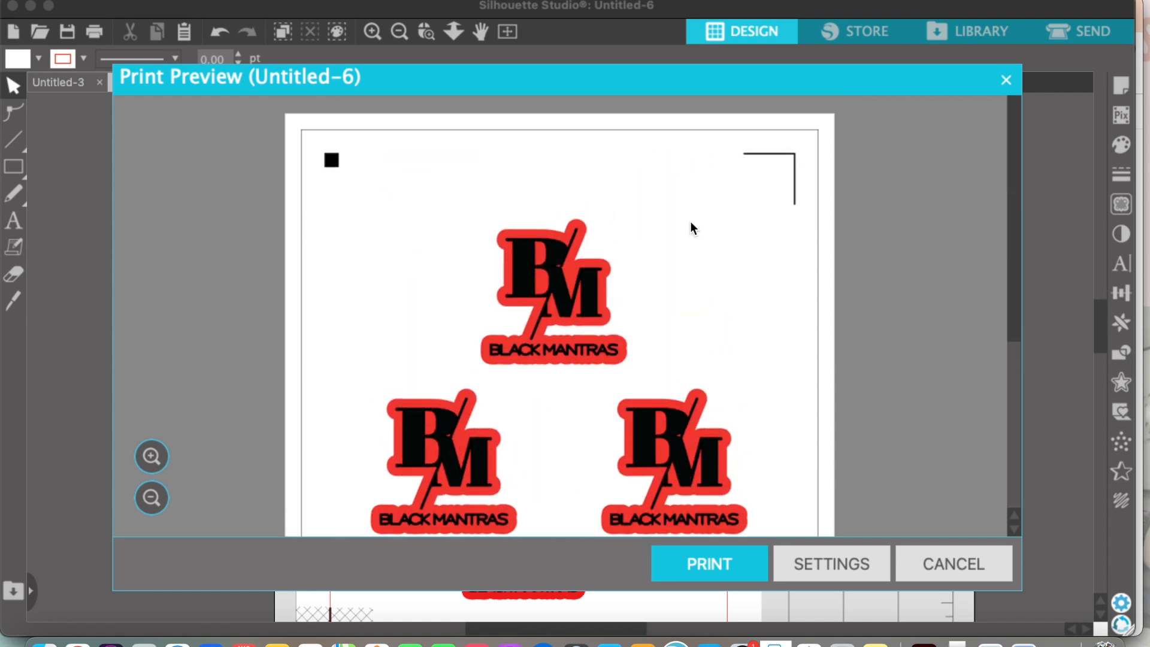
pyautogui.scroll(-3, 691, 224)
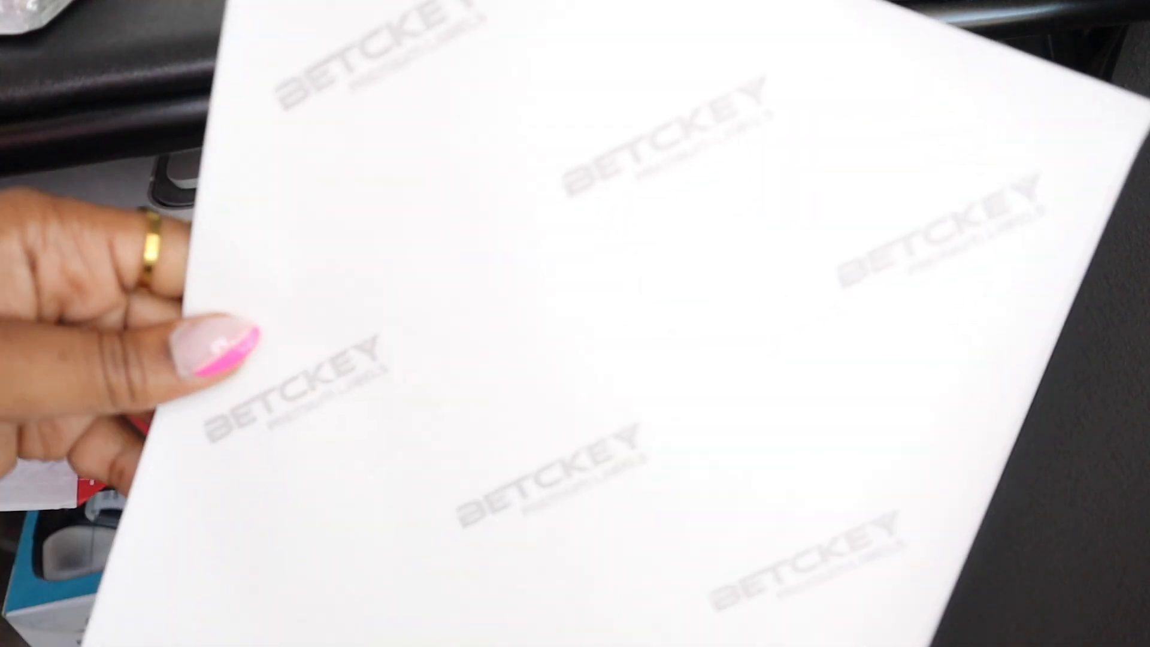